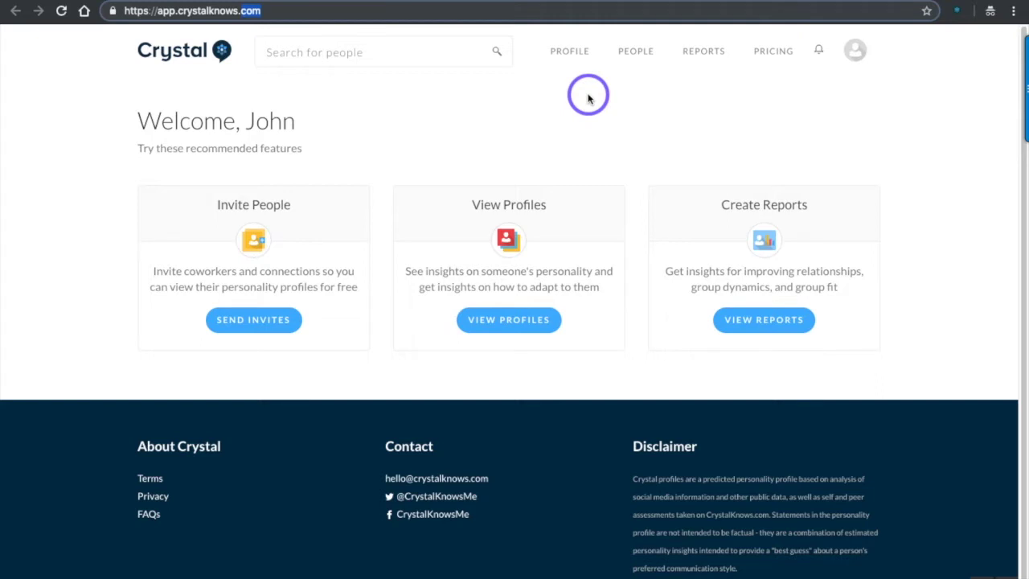
Step: Open the contact's personality profile and scroll down to the Conversation Coach section
click(552, 61)
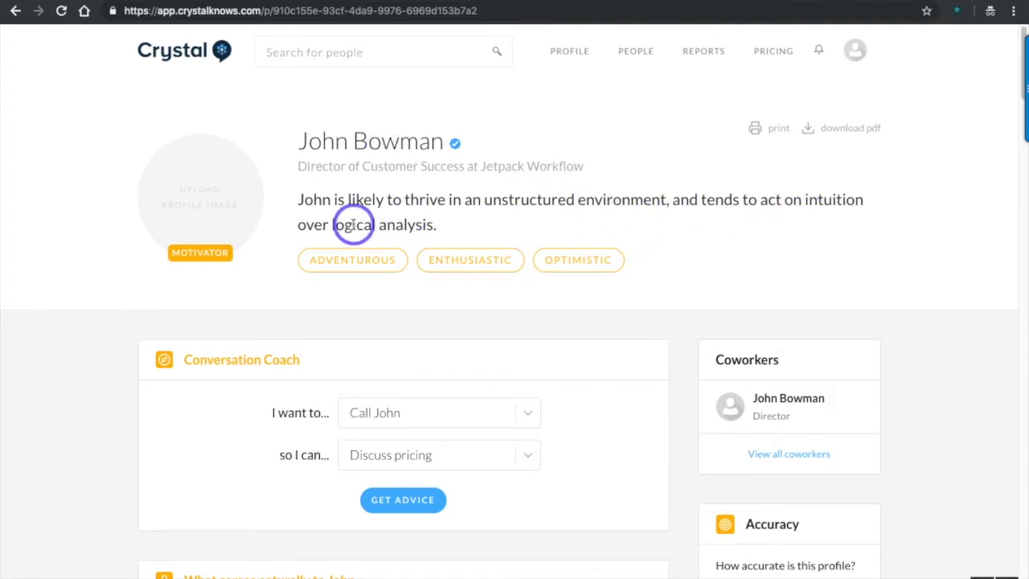
scroll(351, 225, down, 3)
scroll(516, 221, down, 1)
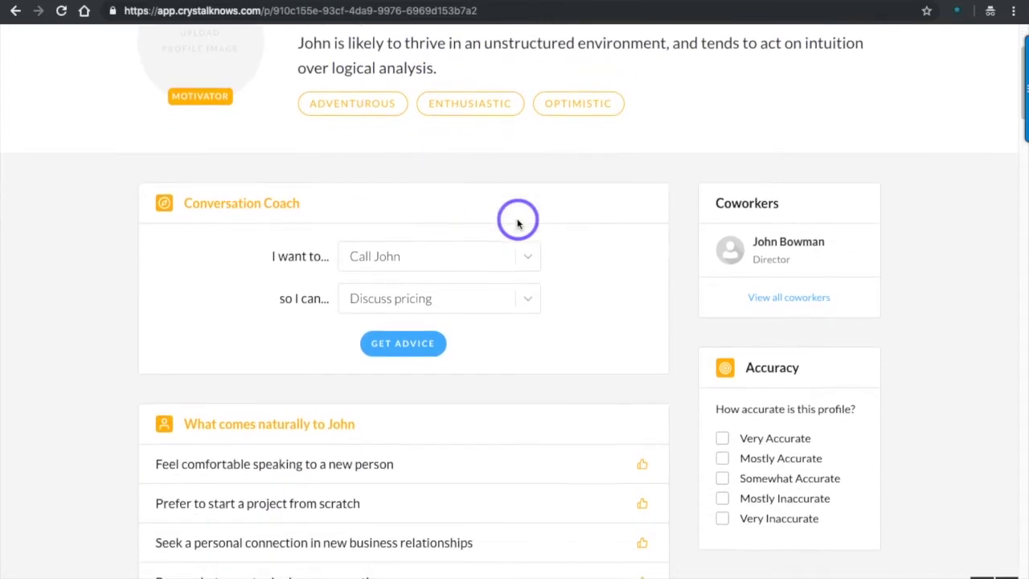
double_click(203, 205)
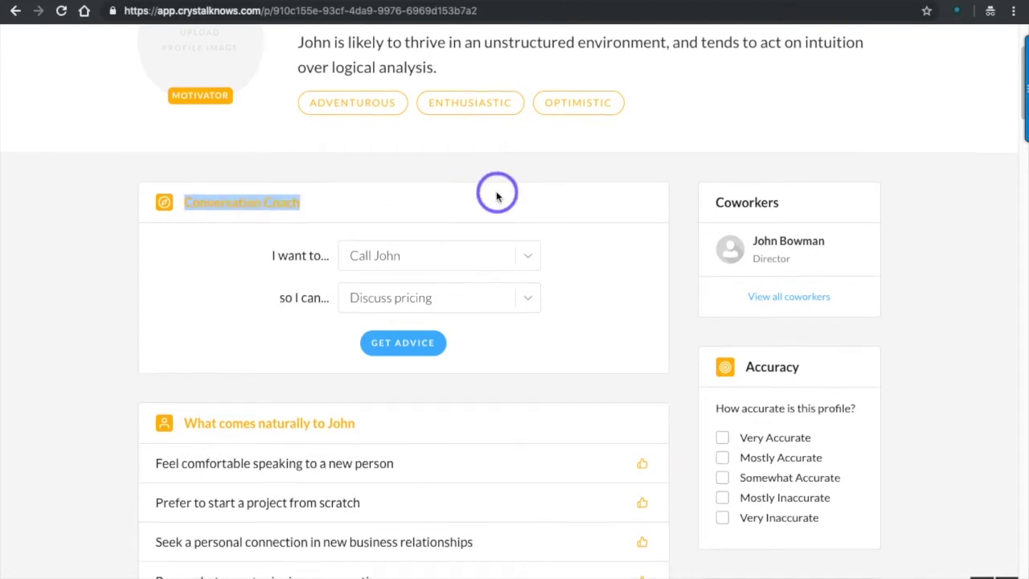
Step: Set Conversation Coach to Email to Discuss pricing and get the advice
scroll(496, 191, down, 2)
click(525, 191)
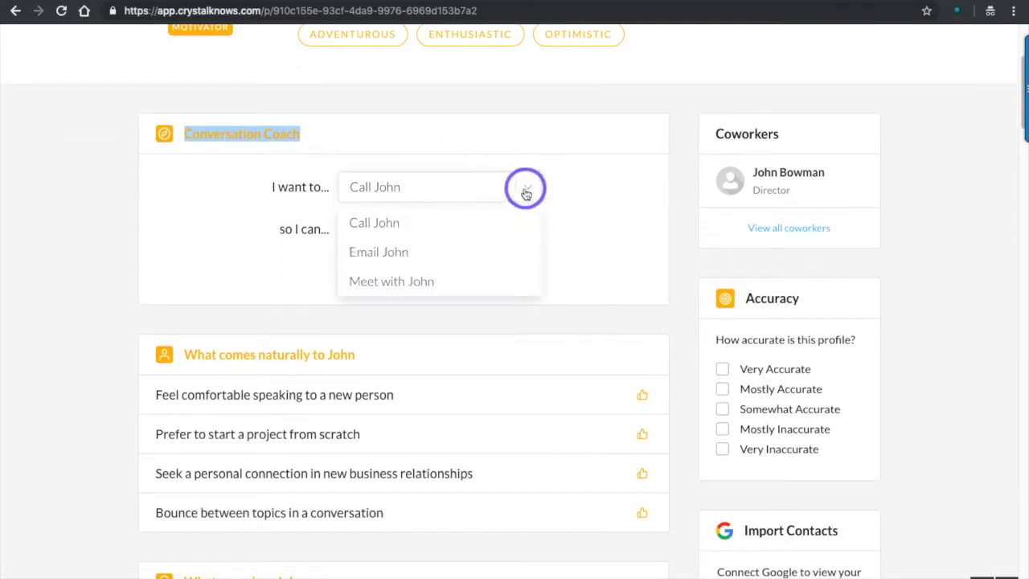
click(421, 254)
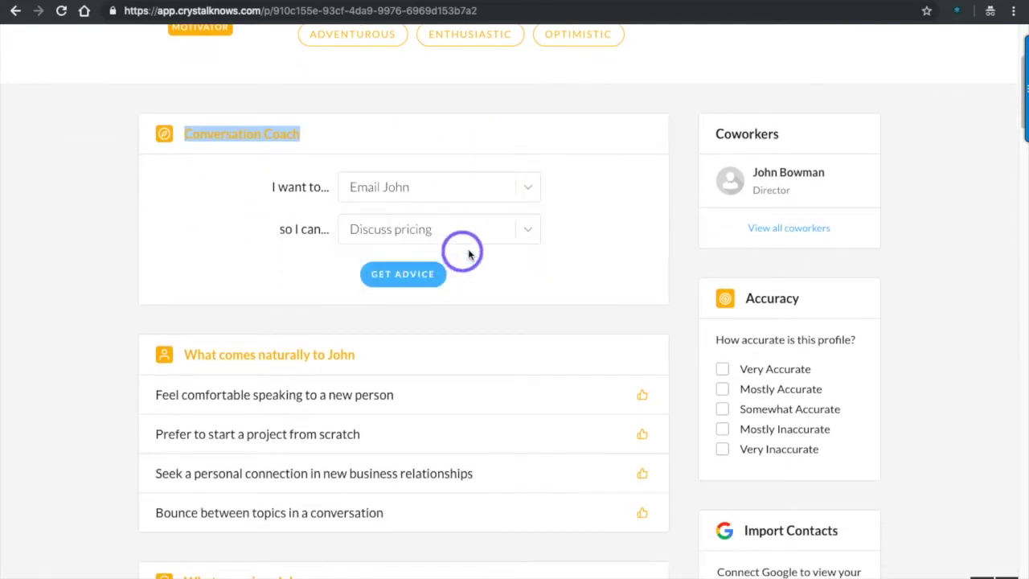
click(530, 230)
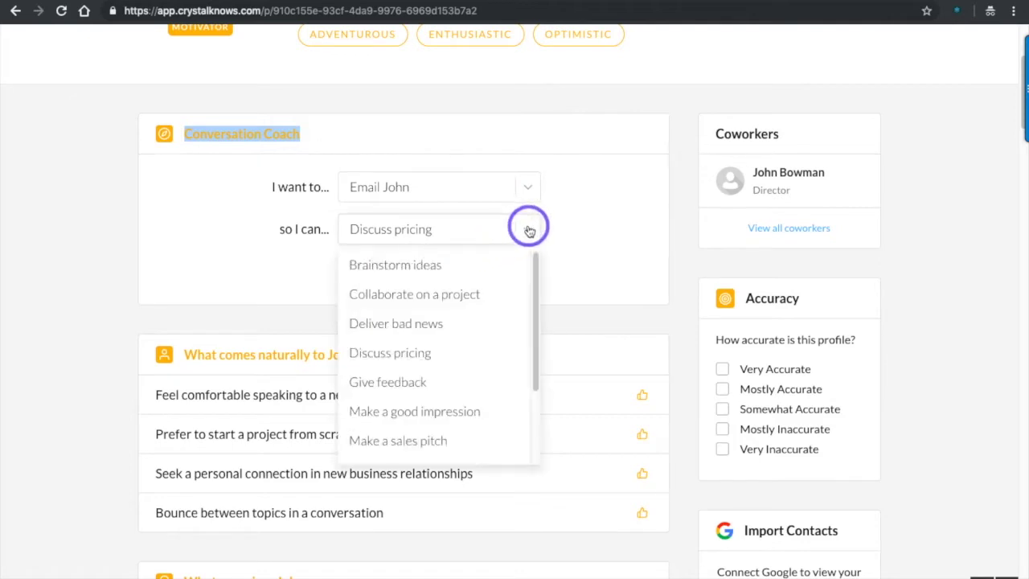
click(427, 232)
click(406, 288)
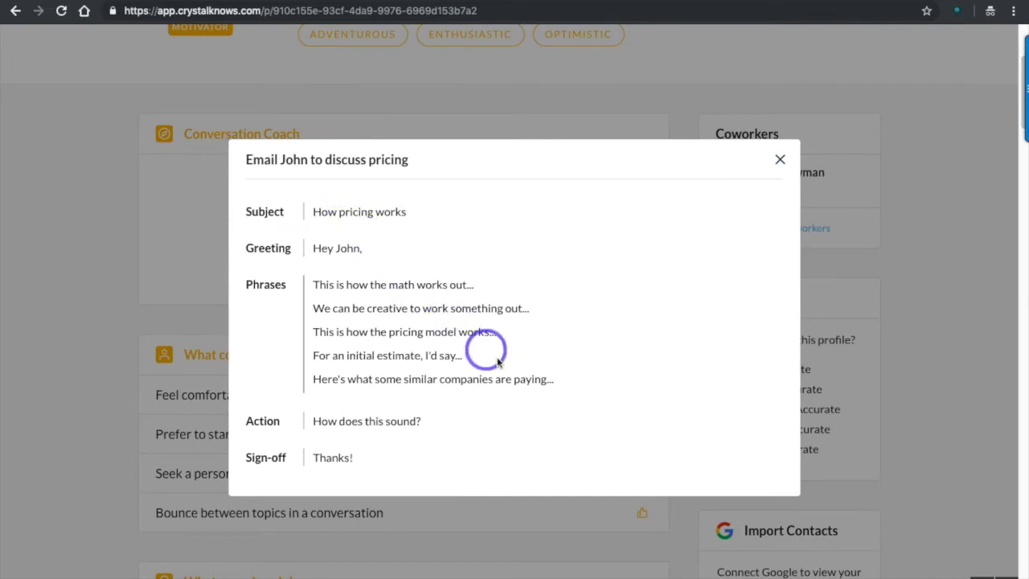
Step: Review the pricing email's suggested phrases, greeting and subject line, then close the advice
drag(563, 377, 313, 283)
click(327, 252)
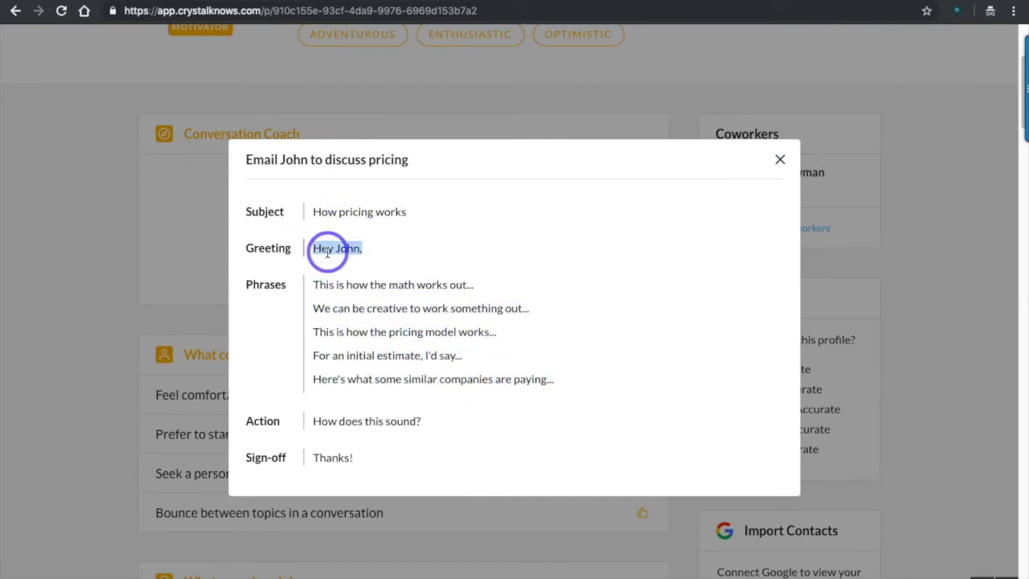
click(357, 214)
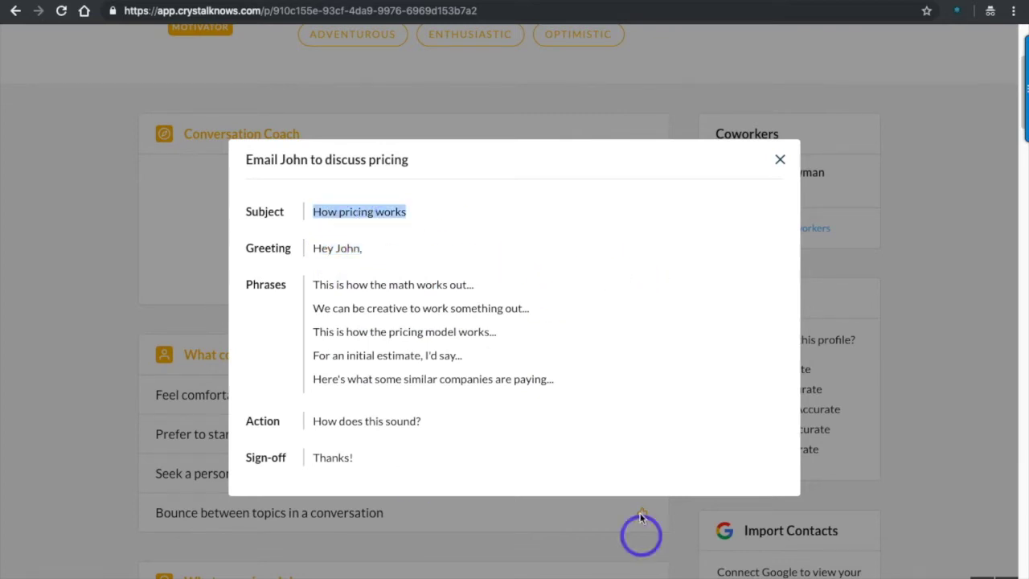
click(780, 159)
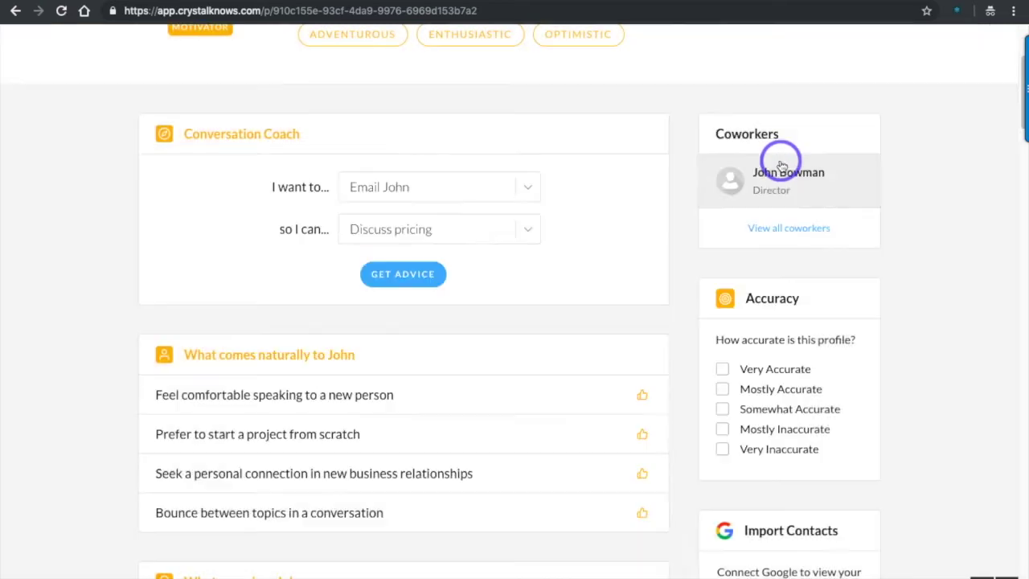
Step: Get email advice for Deliver bad news, review its greeting and first phrase, and close it
click(391, 240)
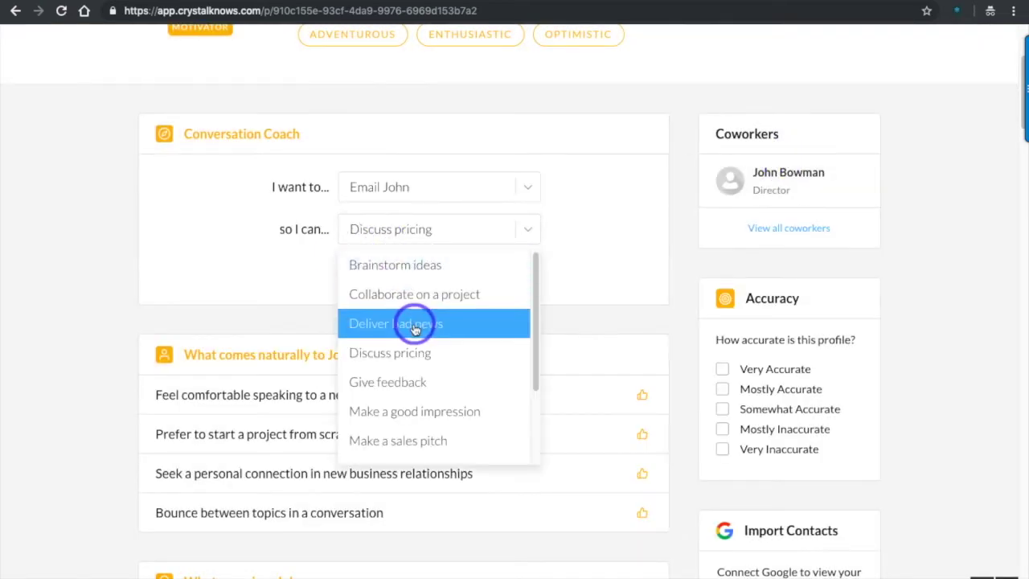
click(415, 323)
click(404, 278)
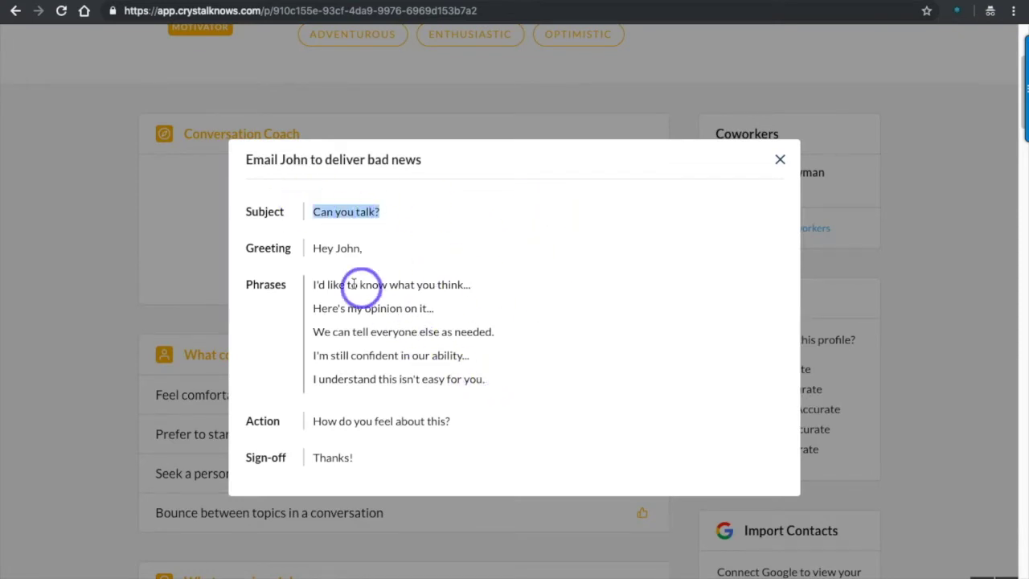
click(322, 247)
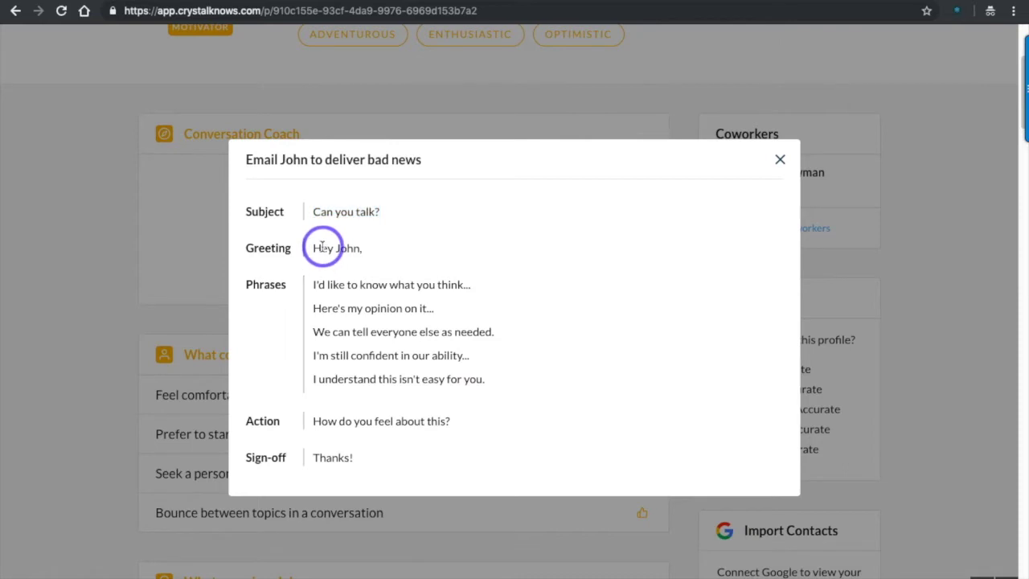
click(402, 287)
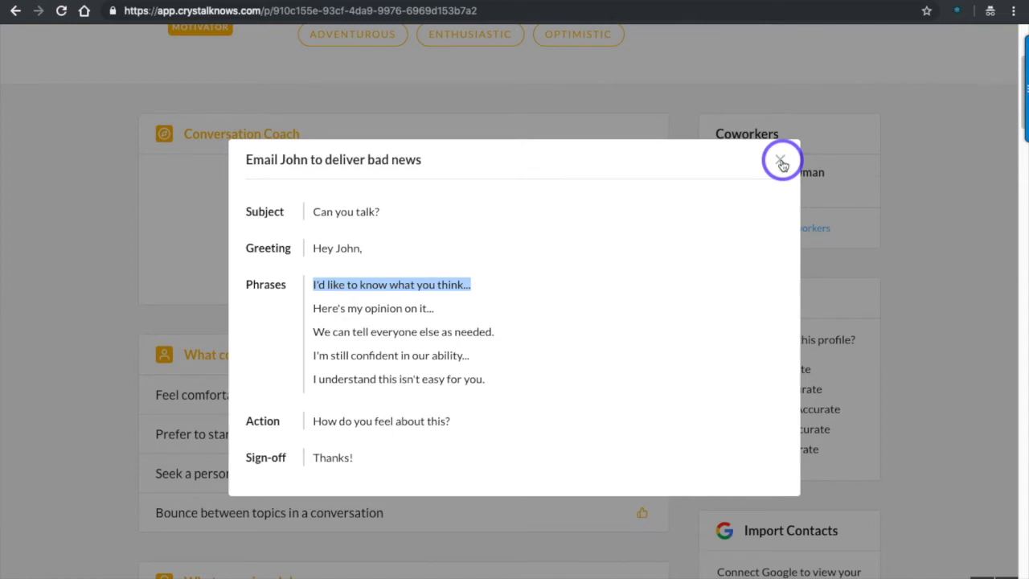
click(781, 163)
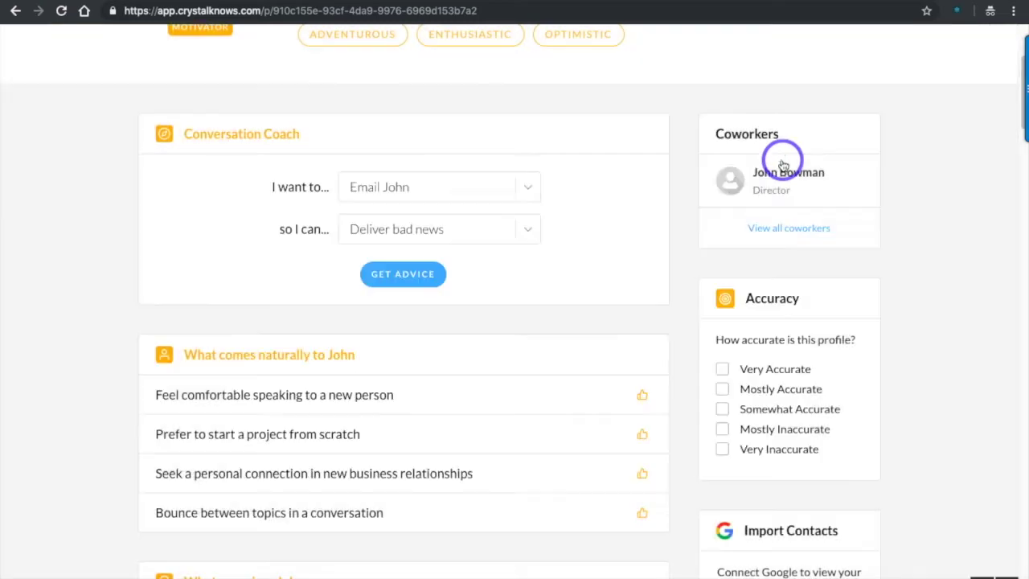
click(414, 195)
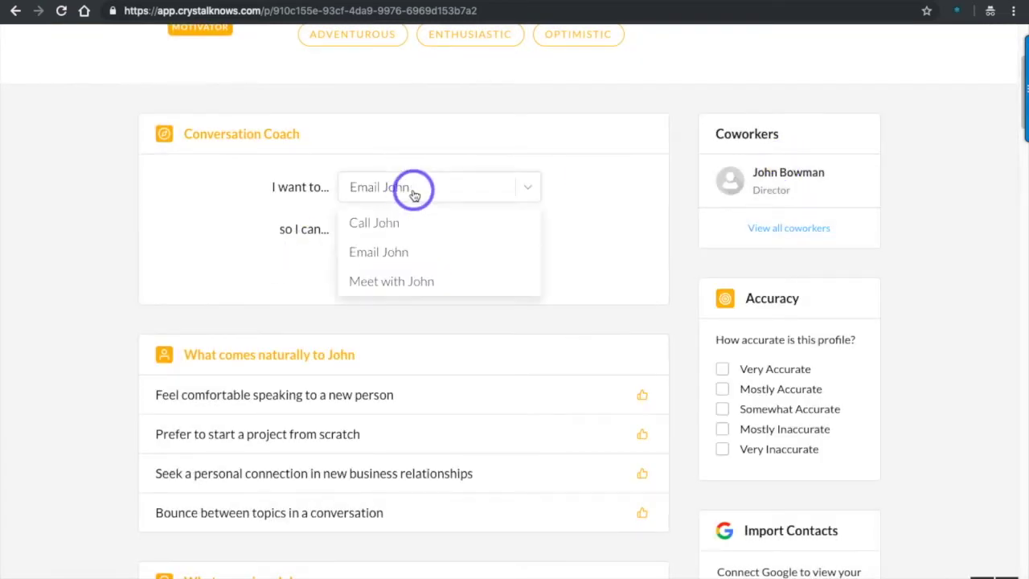
Step: Switch the coach to Call, get the bad-news call advice, and close it
click(408, 231)
click(403, 274)
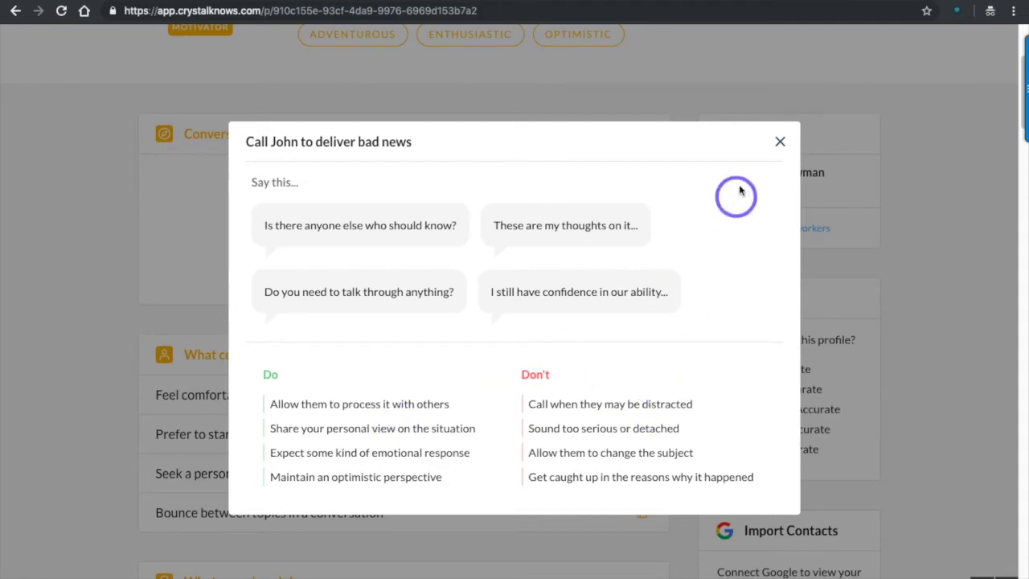
click(779, 141)
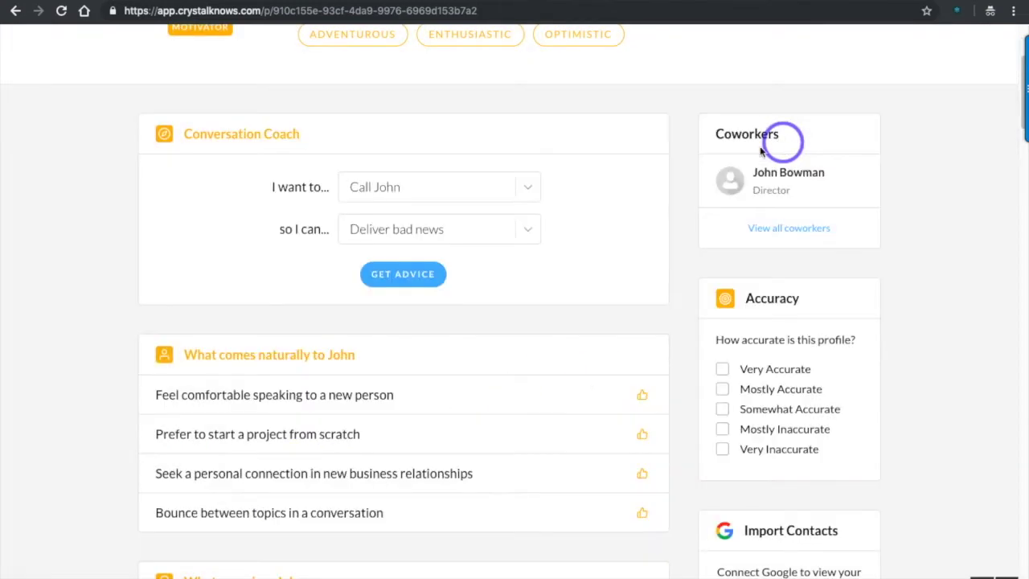
Step: Get call advice for Negotiate, highlight its key example phrases, and close it
click(527, 230)
scroll(431, 326, down, 3)
scroll(431, 330, down, 3)
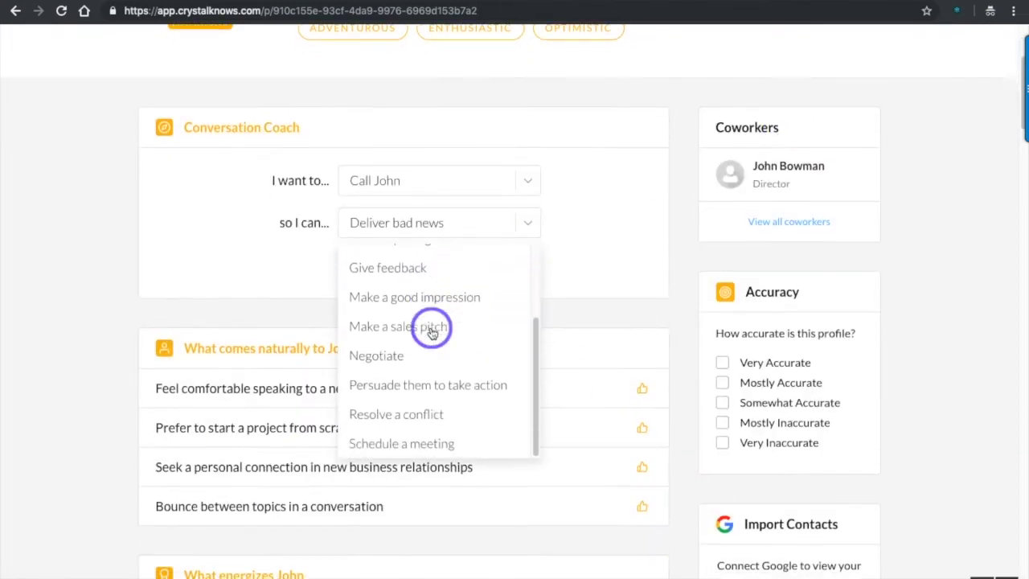
click(416, 340)
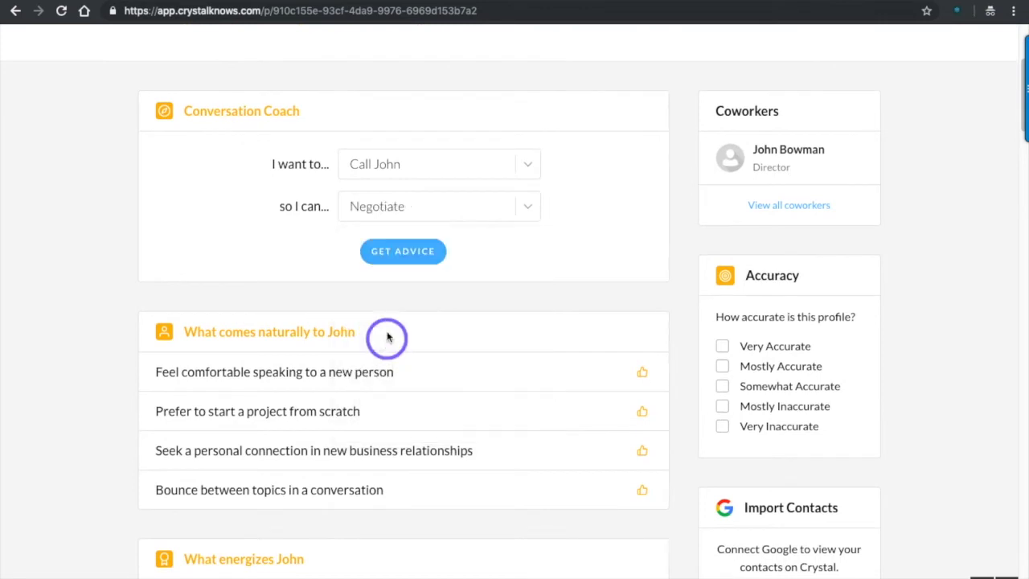
click(406, 254)
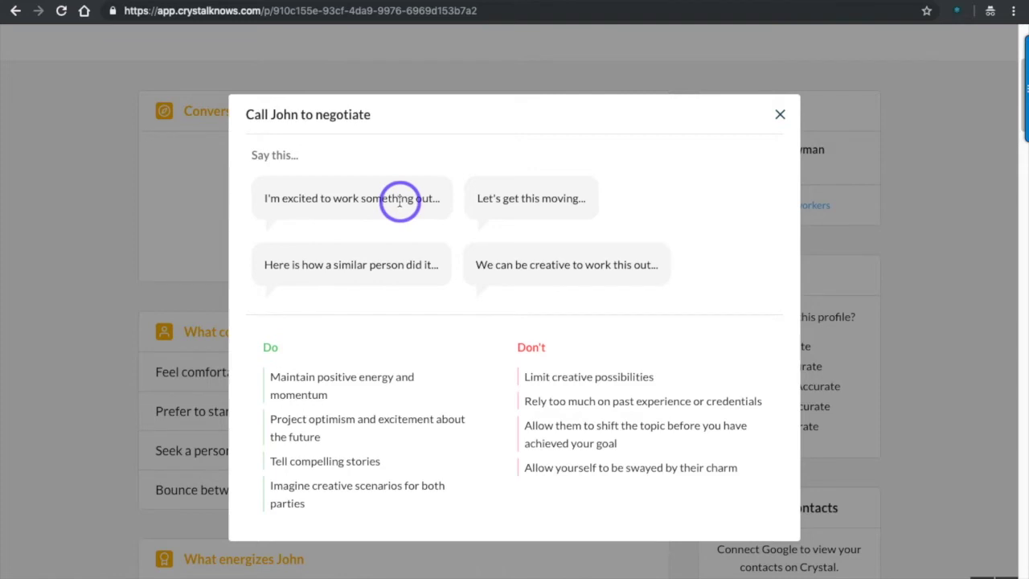
click(363, 258)
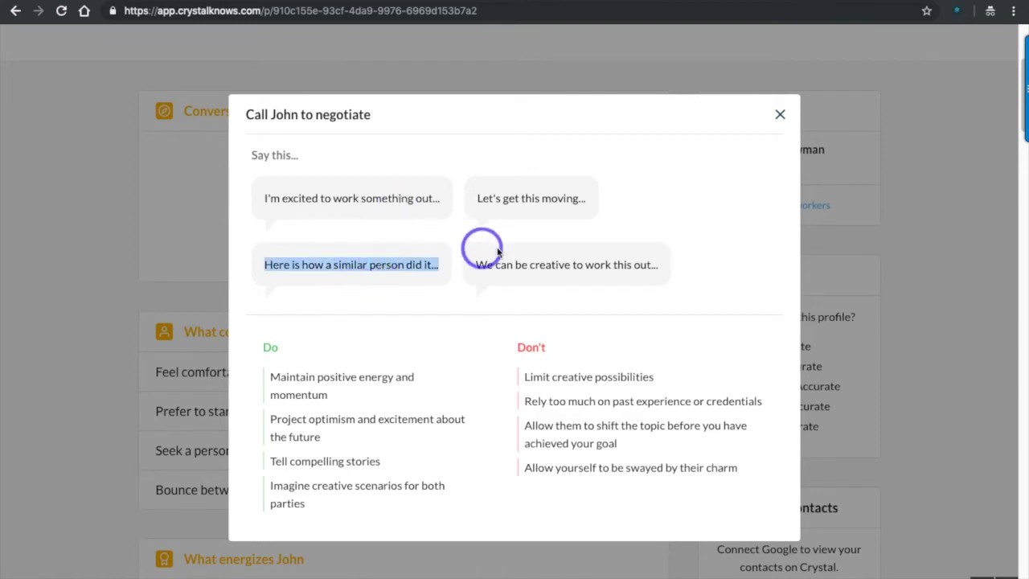
click(506, 194)
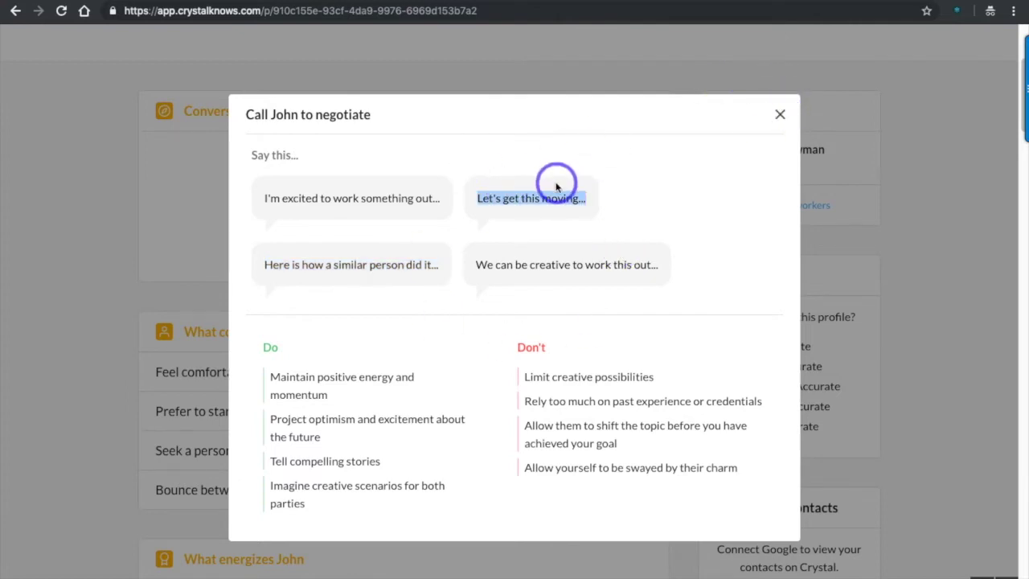
click(787, 125)
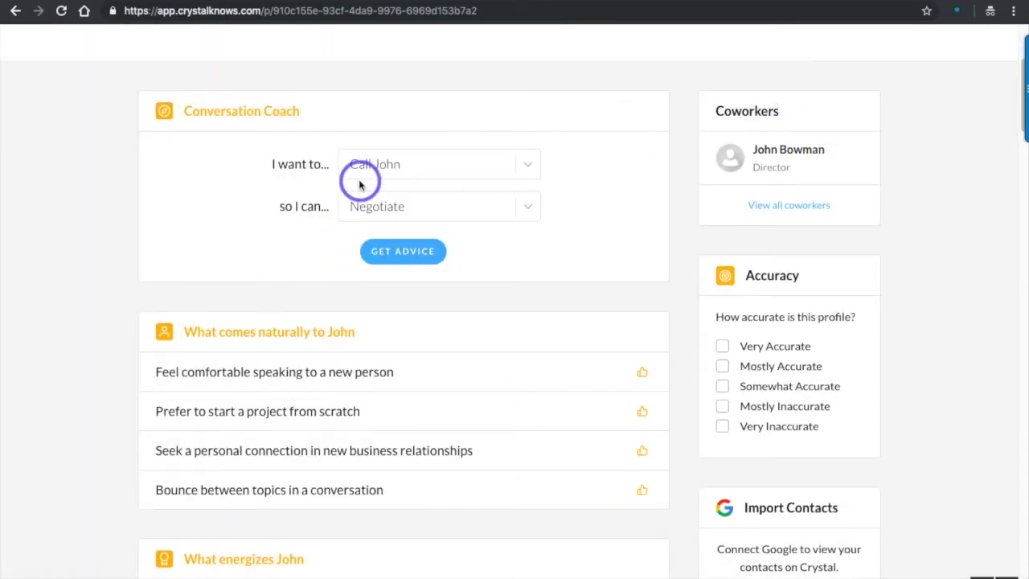
scroll(356, 183, down, 1)
Step: Highlight the Fun & excitement, Feeling stuck, Feeling micromanaged and Using too much caution lines
scroll(359, 184, down, 1)
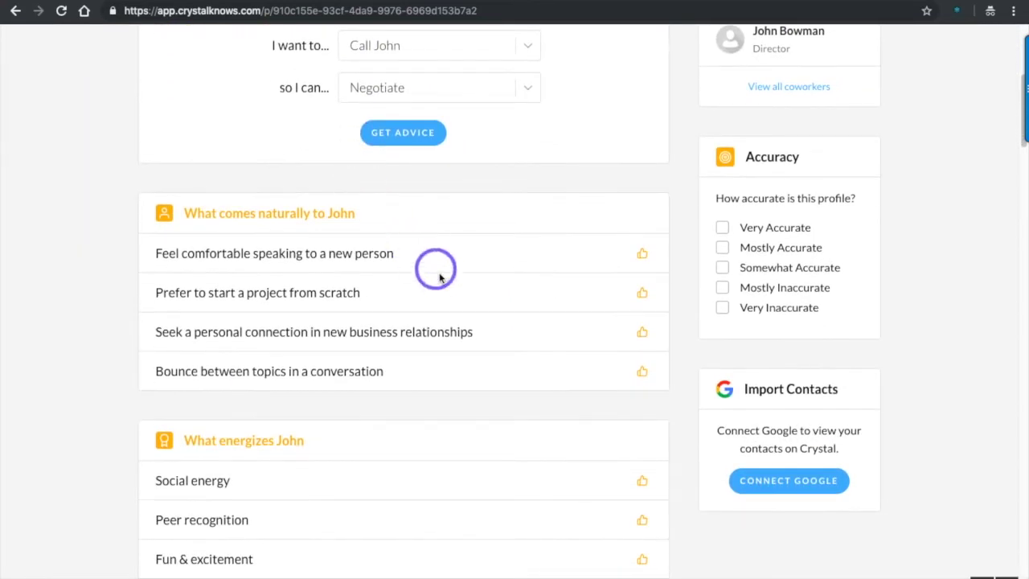
scroll(437, 273, down, 1)
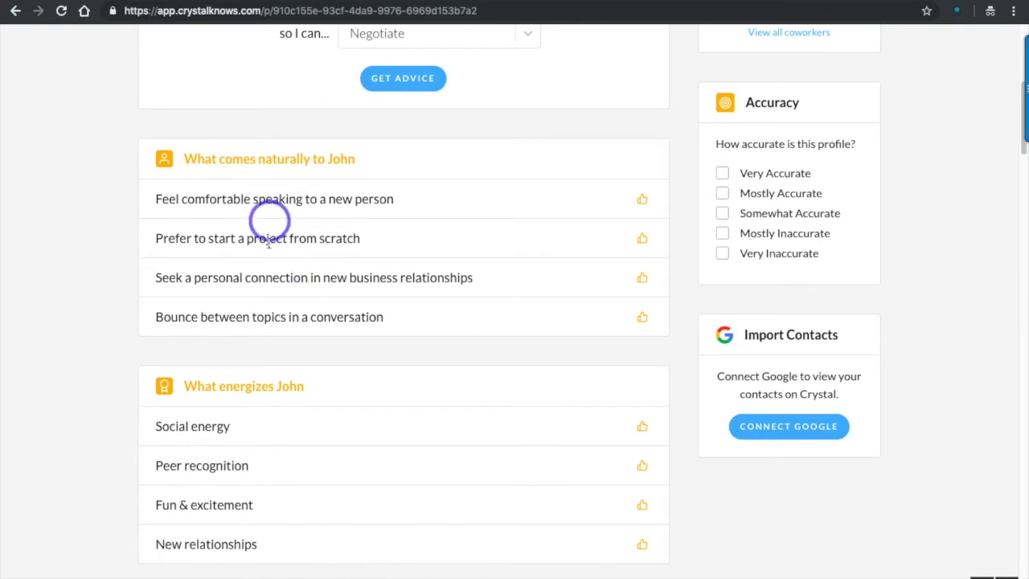
scroll(349, 257, down, 3)
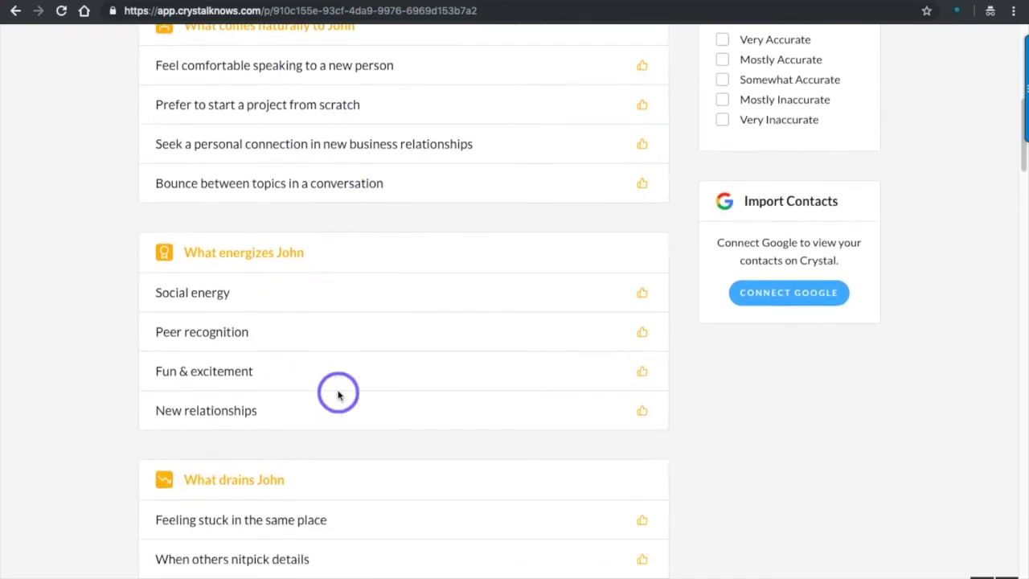
scroll(338, 393, down, 2)
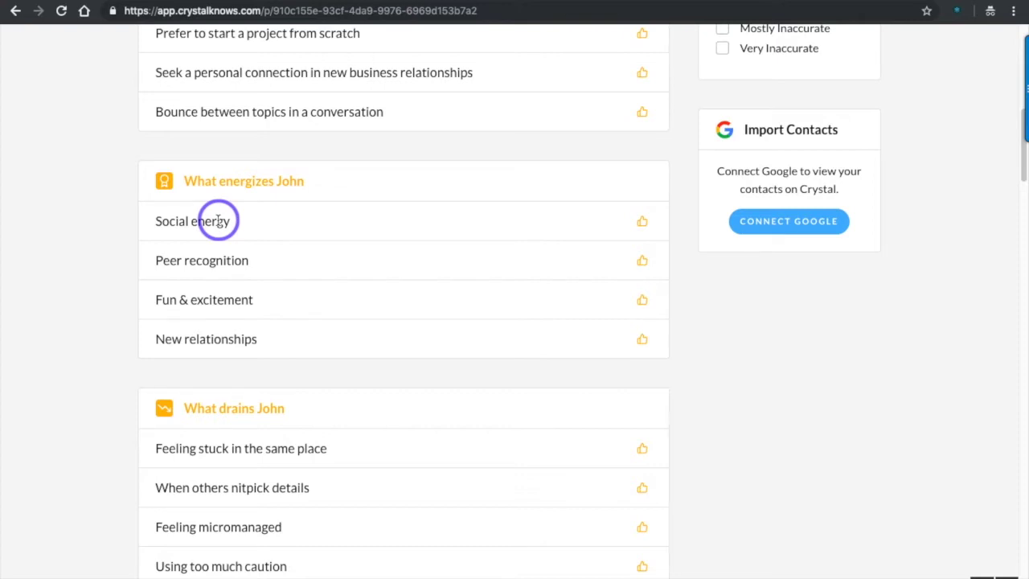
triple_click(228, 304)
scroll(228, 302, down, 2)
scroll(228, 302, down, 1)
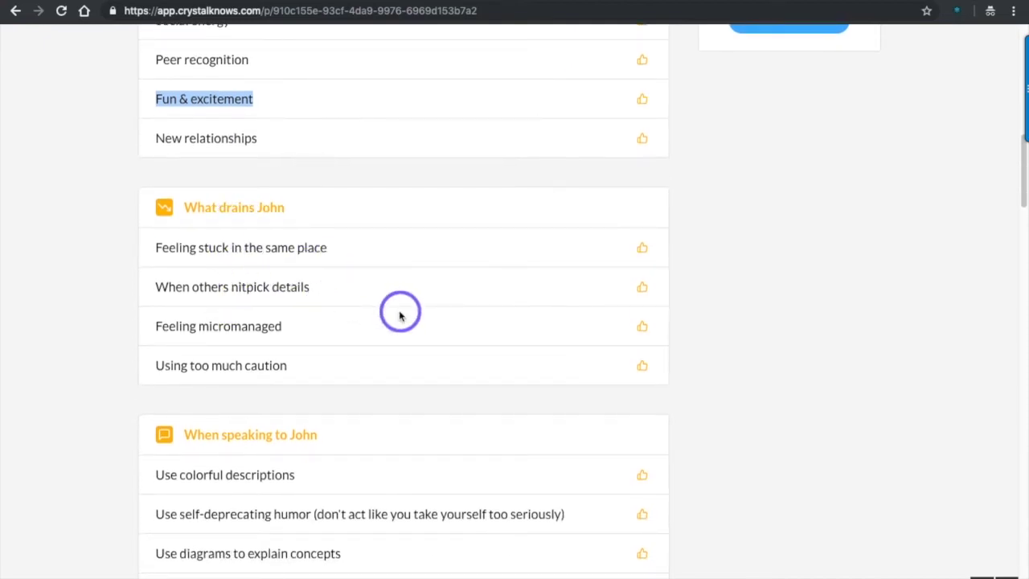
triple_click(238, 250)
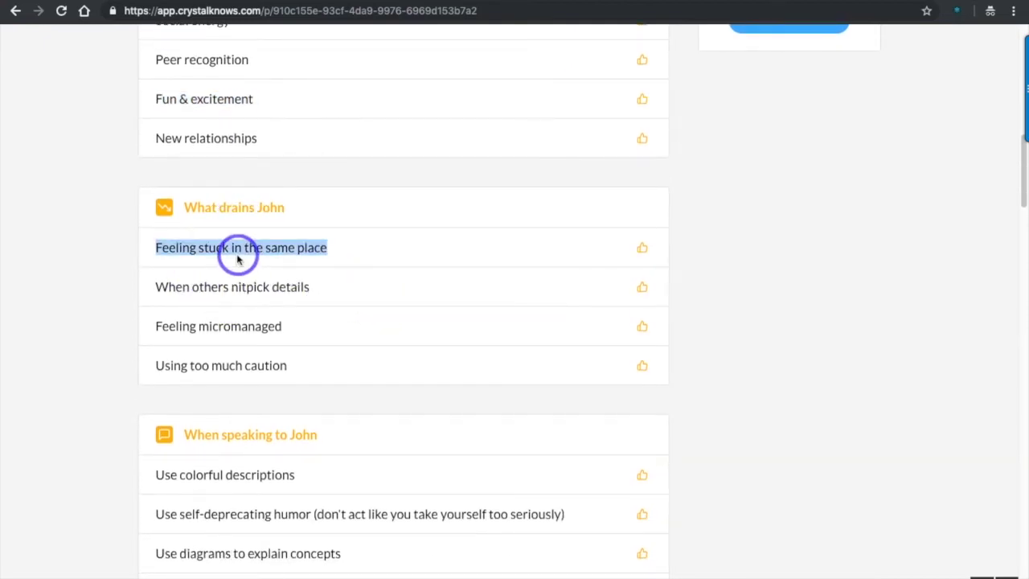
scroll(238, 259, down, 1)
triple_click(253, 241)
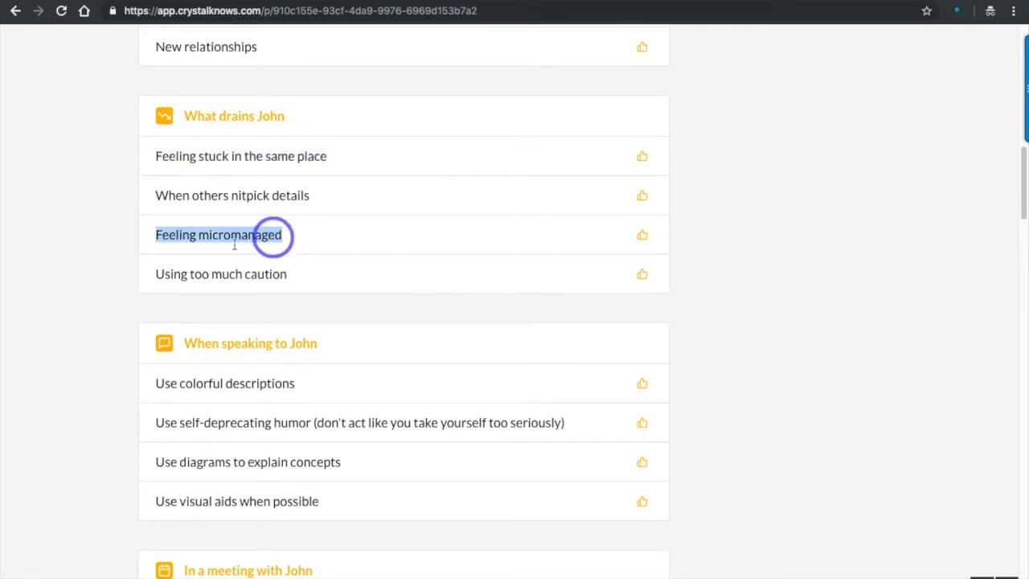
triple_click(215, 275)
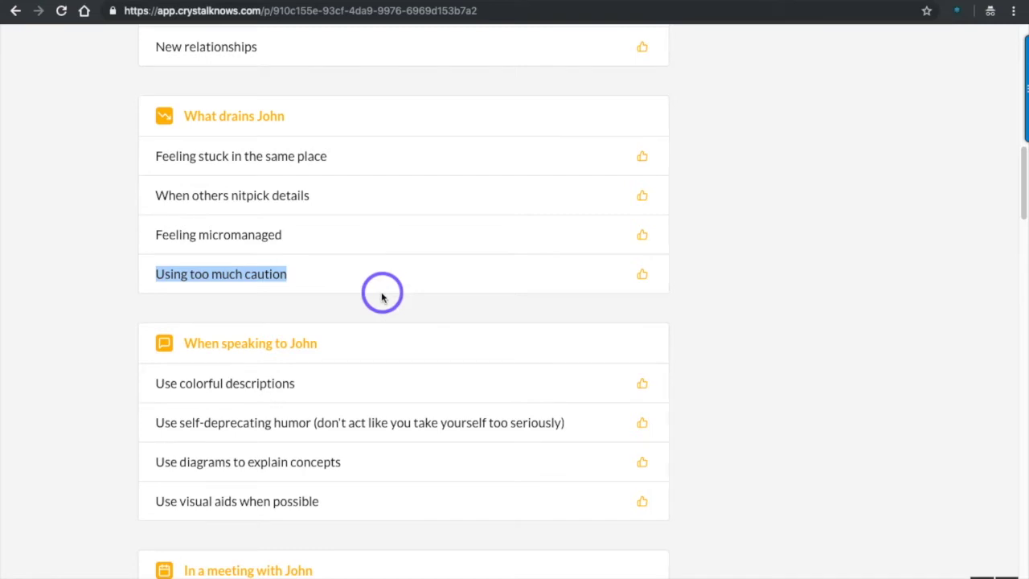
Step: Highlight the self-deprecating humor, colorful descriptions, diagrams, visual aids and emoticon advice lines
scroll(382, 293, down, 3)
triple_click(283, 242)
triple_click(273, 214)
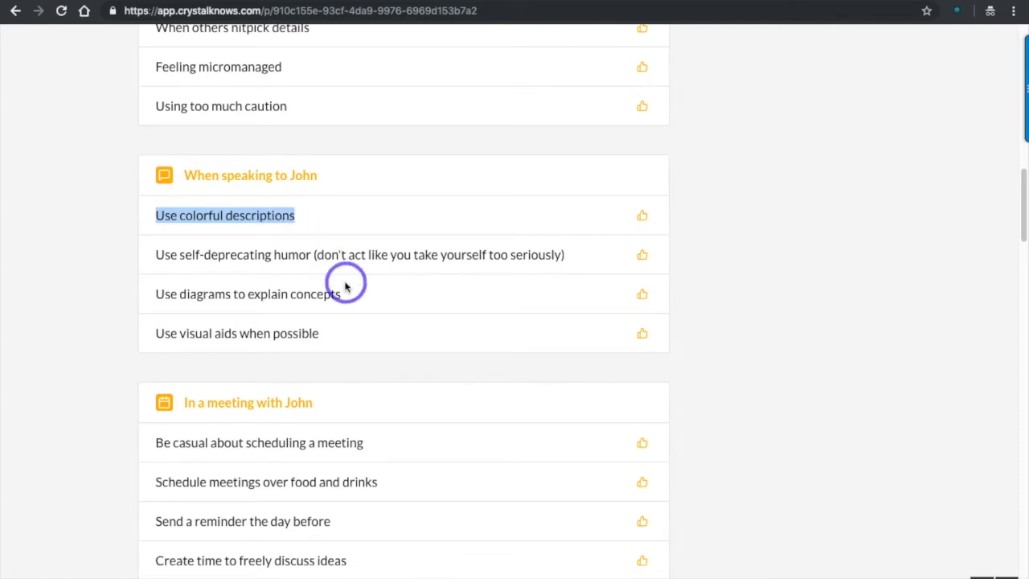
triple_click(252, 295)
scroll(397, 315, down, 2)
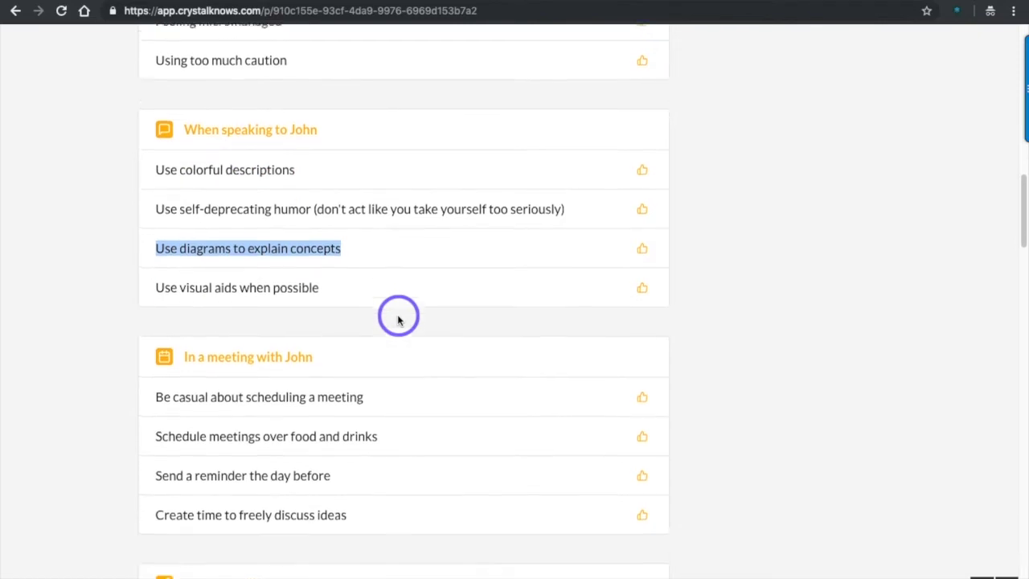
scroll(397, 319, down, 1)
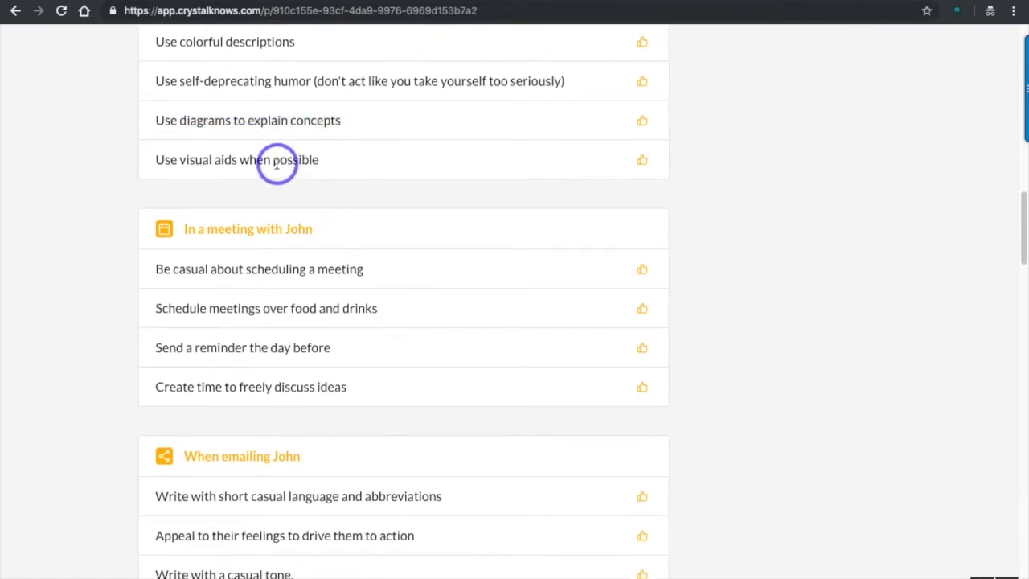
triple_click(279, 161)
scroll(457, 216, down, 2)
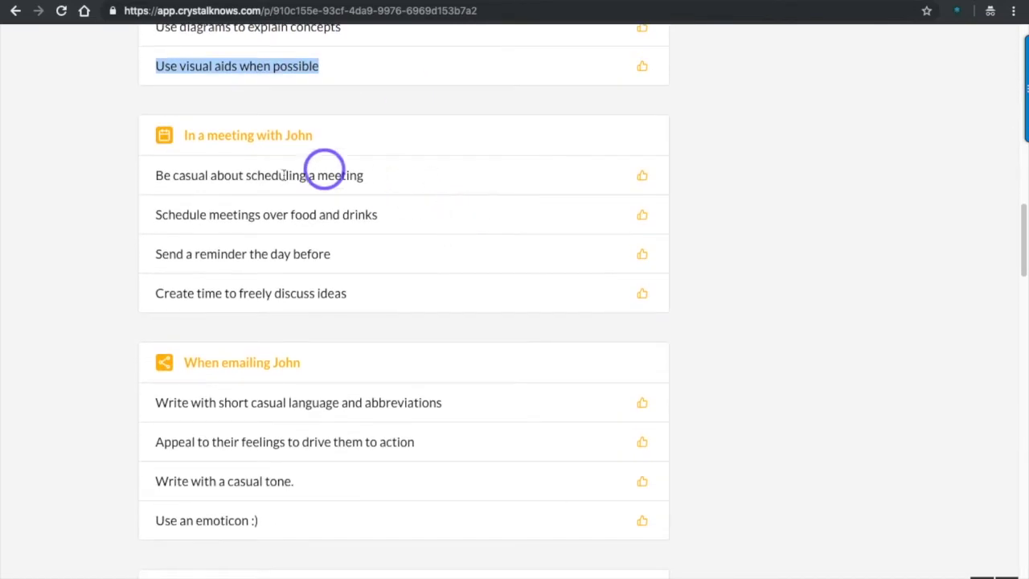
scroll(351, 236, down, 1)
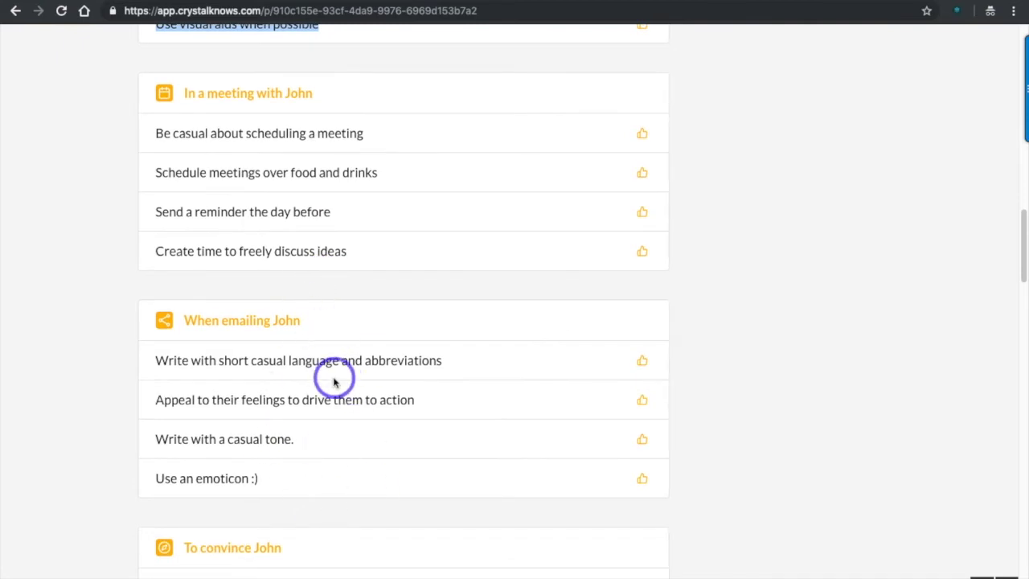
scroll(335, 374, down, 1)
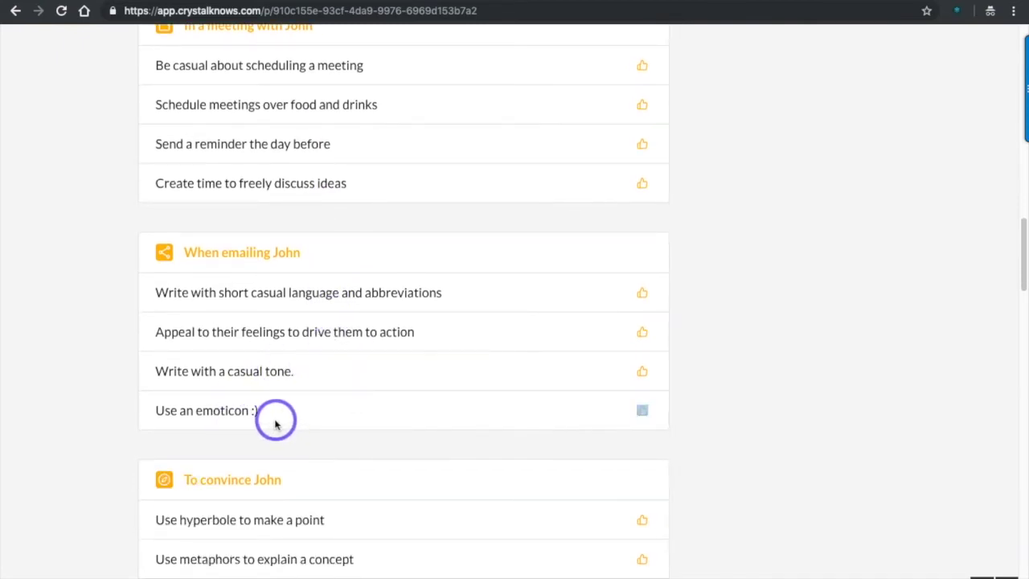
triple_click(232, 424)
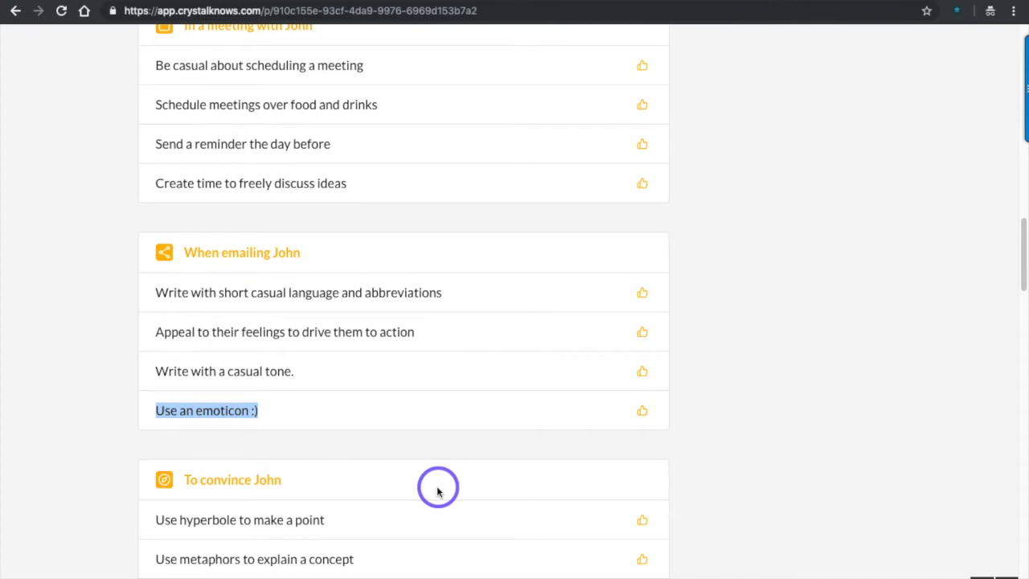
Step: Scroll down until the Personality Map section is in view
scroll(356, 406, down, 5)
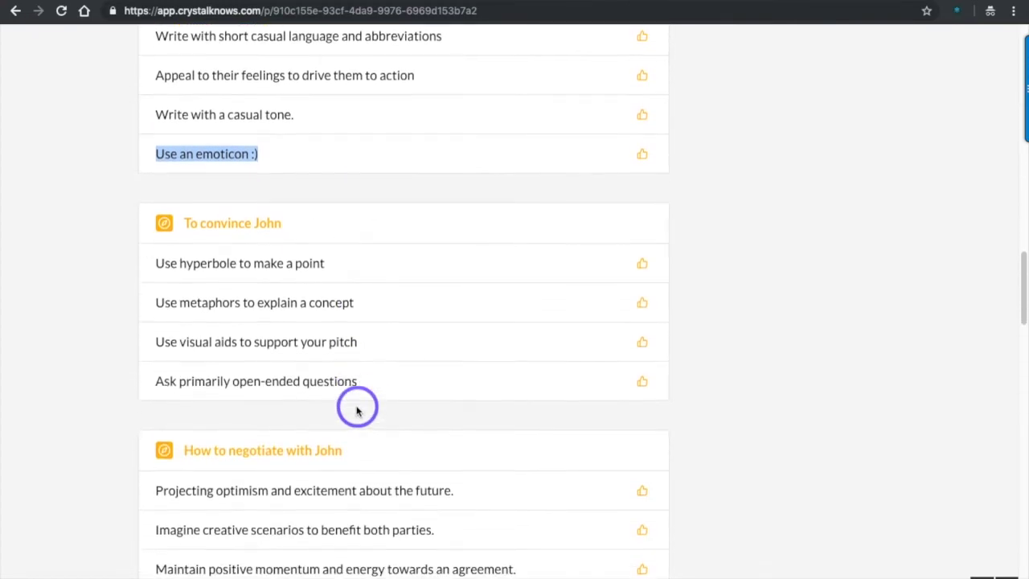
scroll(356, 410, down, 15)
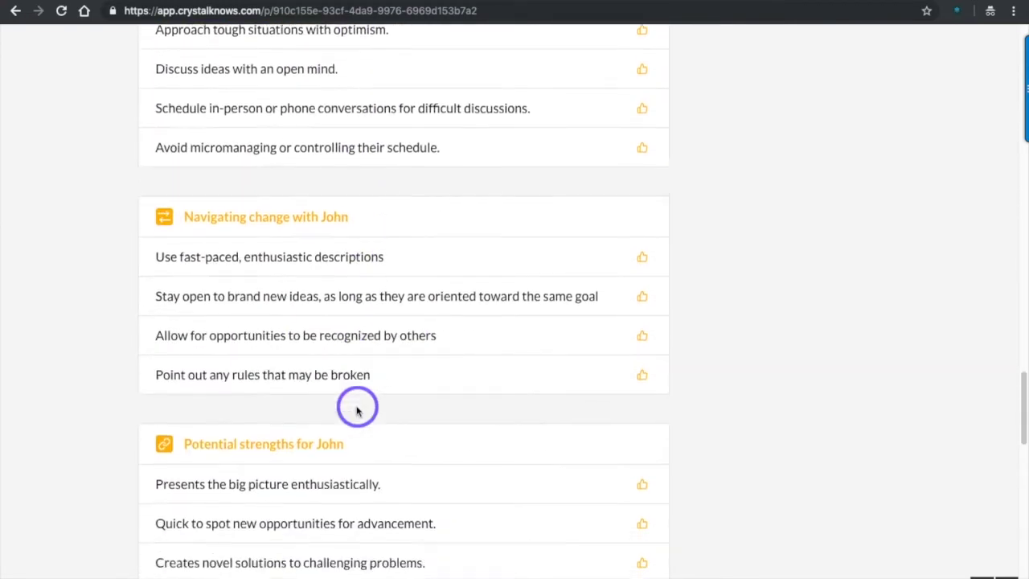
scroll(356, 410, down, 6)
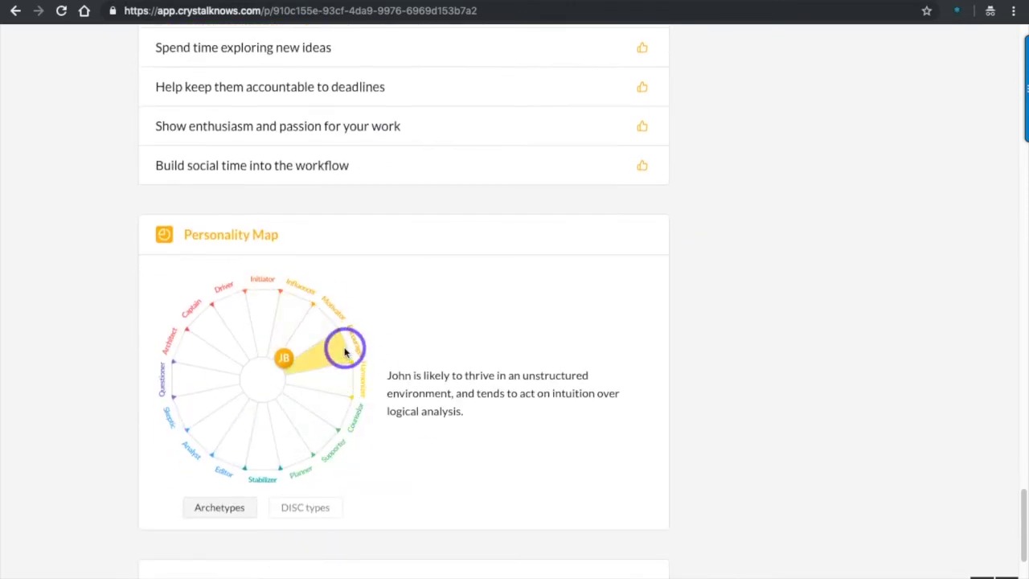
scroll(344, 349, down, 1)
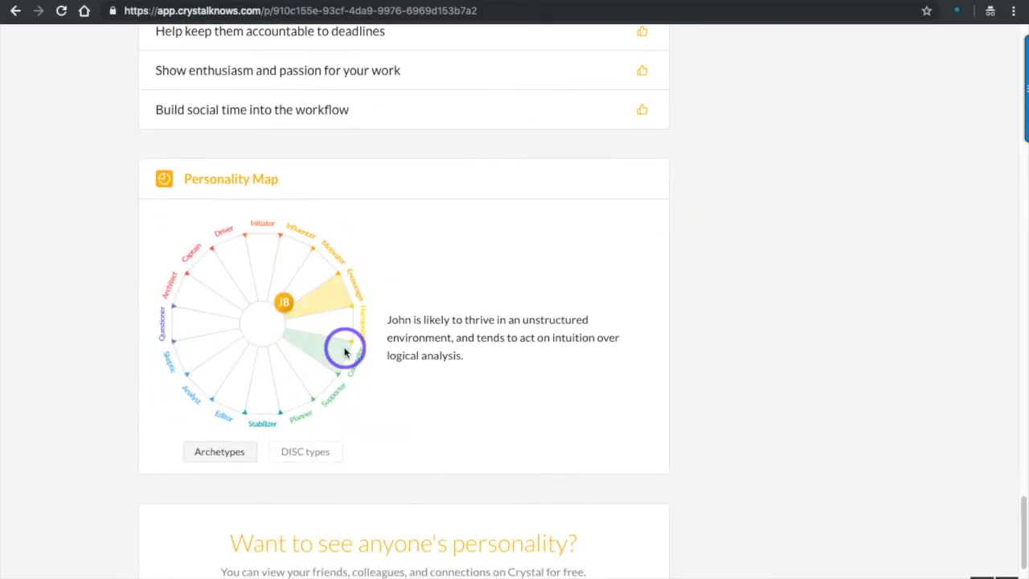
Step: Switch the Personality Map to DISC types, placing the contact in the Influential region
click(310, 455)
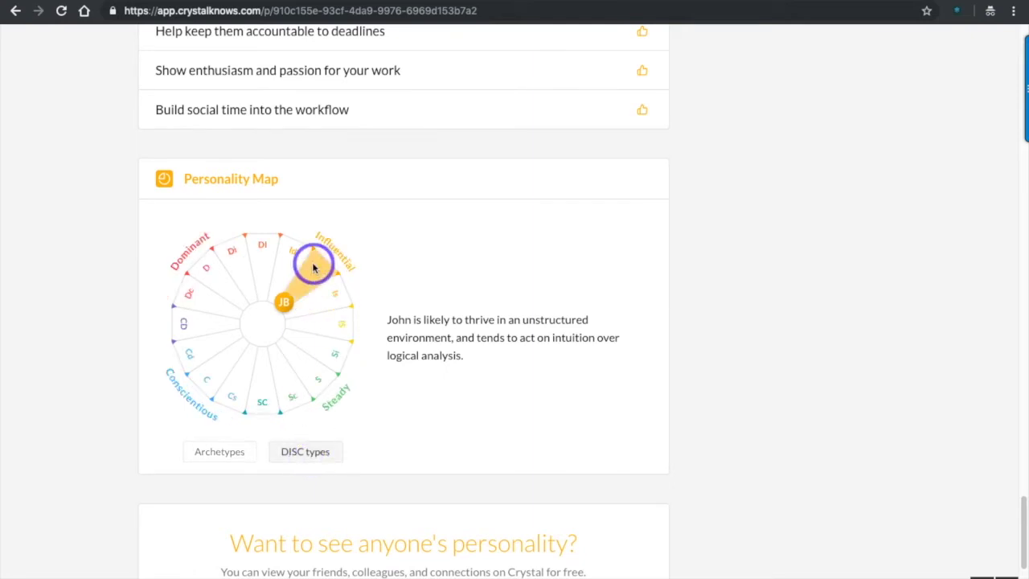
scroll(532, 378, down, 1)
scroll(531, 378, down, 2)
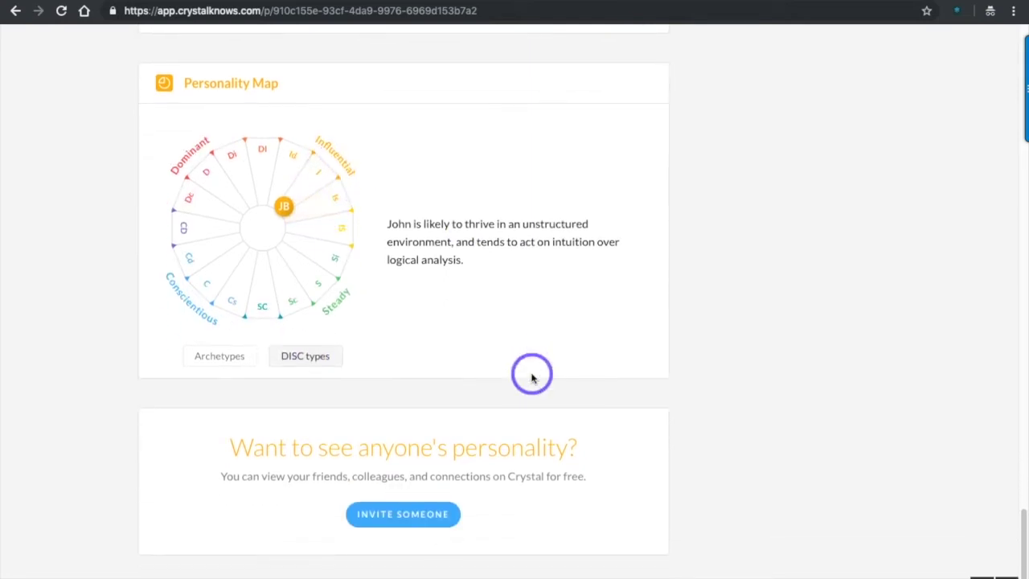
scroll(531, 378, up, 20)
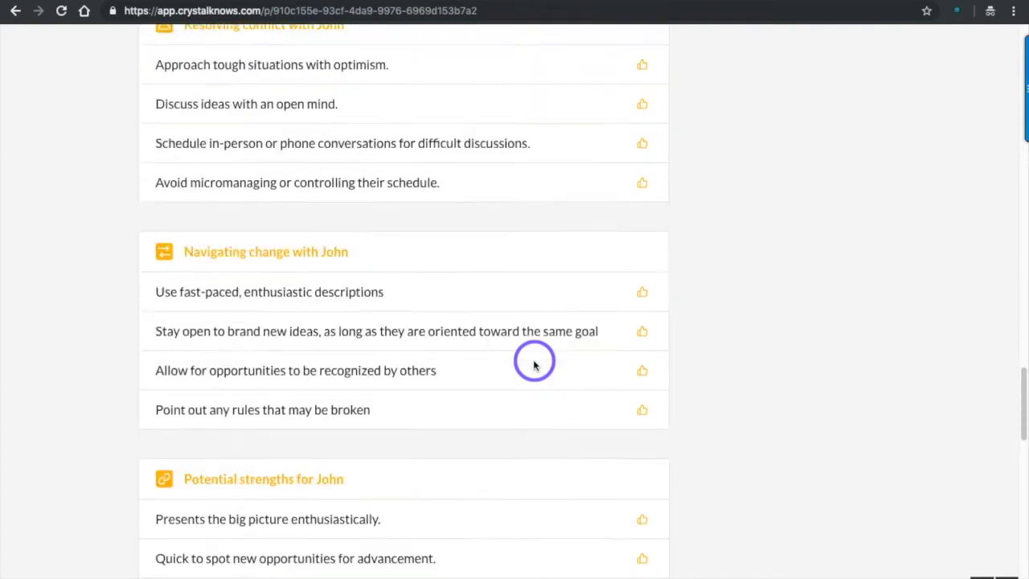
scroll(534, 364, down, 1)
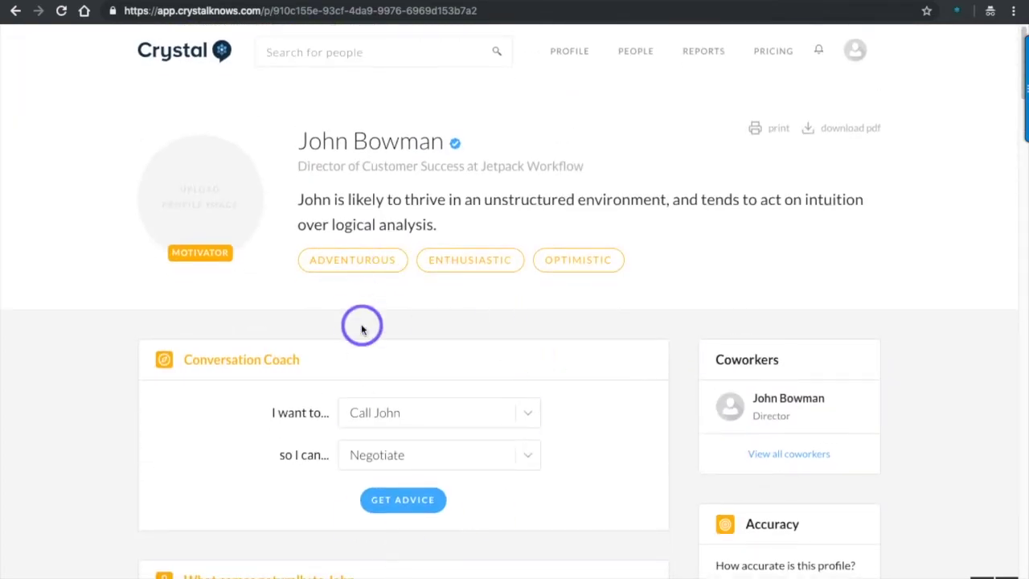
Step: Open the People page, select the whole invite link, then go to the Reports page
click(640, 59)
scroll(482, 361, down, 3)
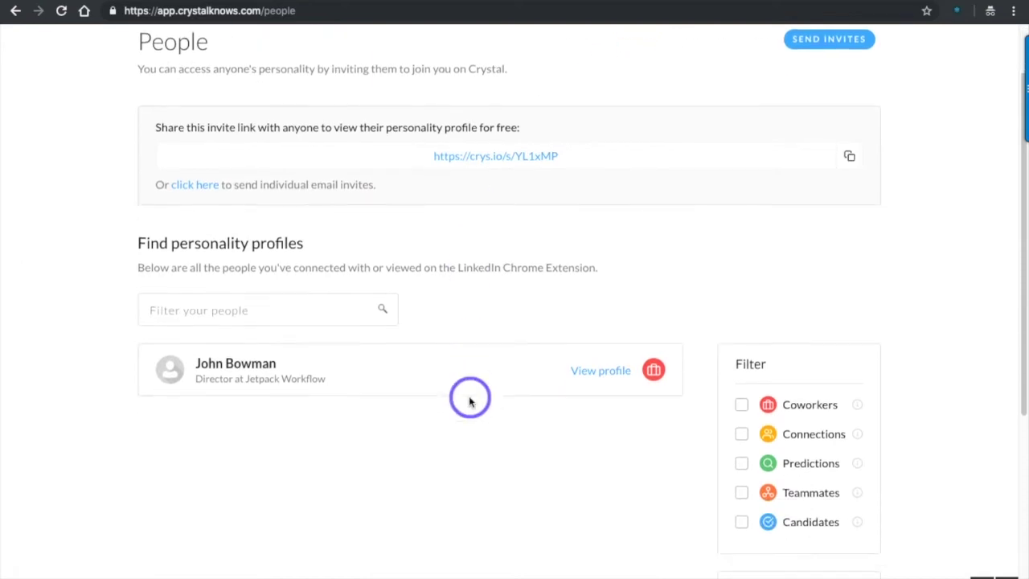
scroll(413, 375, up, 3)
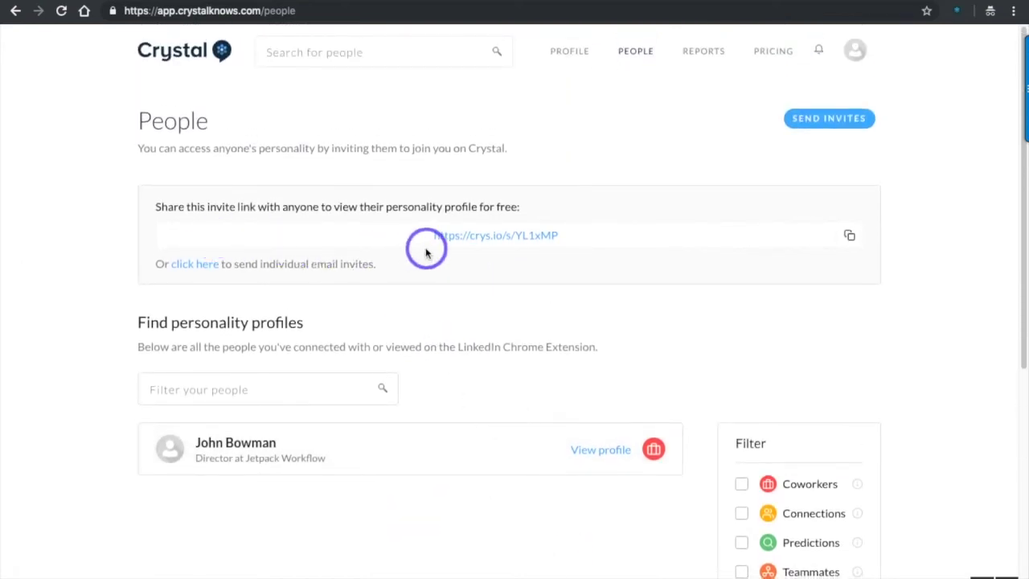
triple_click(499, 238)
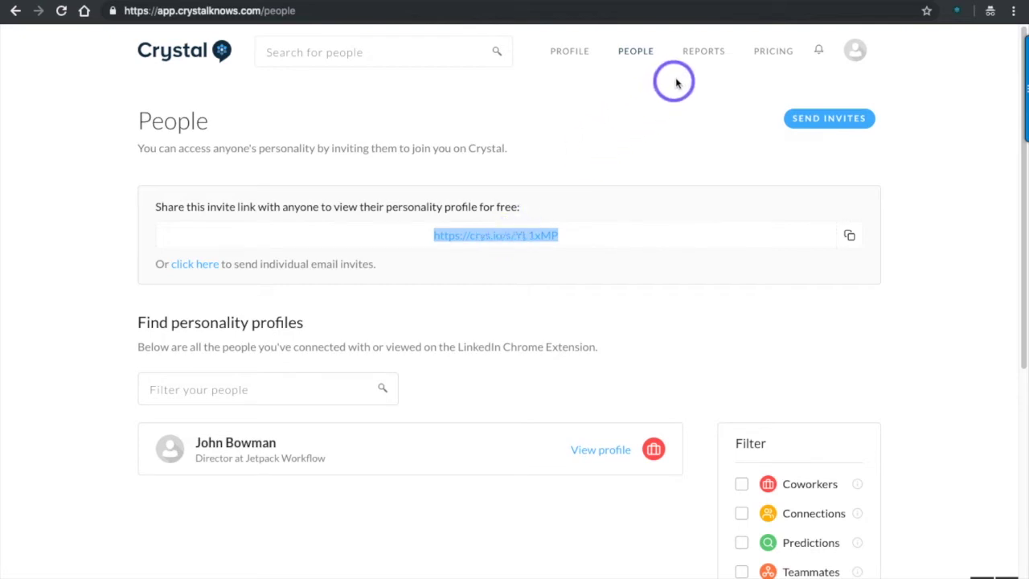
click(696, 56)
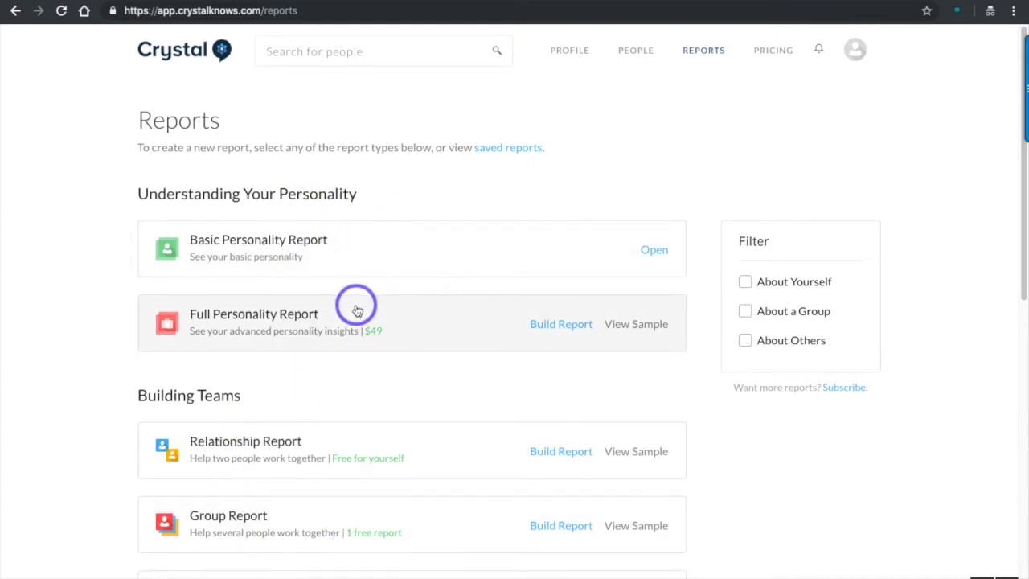
scroll(356, 299, down, 1)
scroll(363, 291, down, 1)
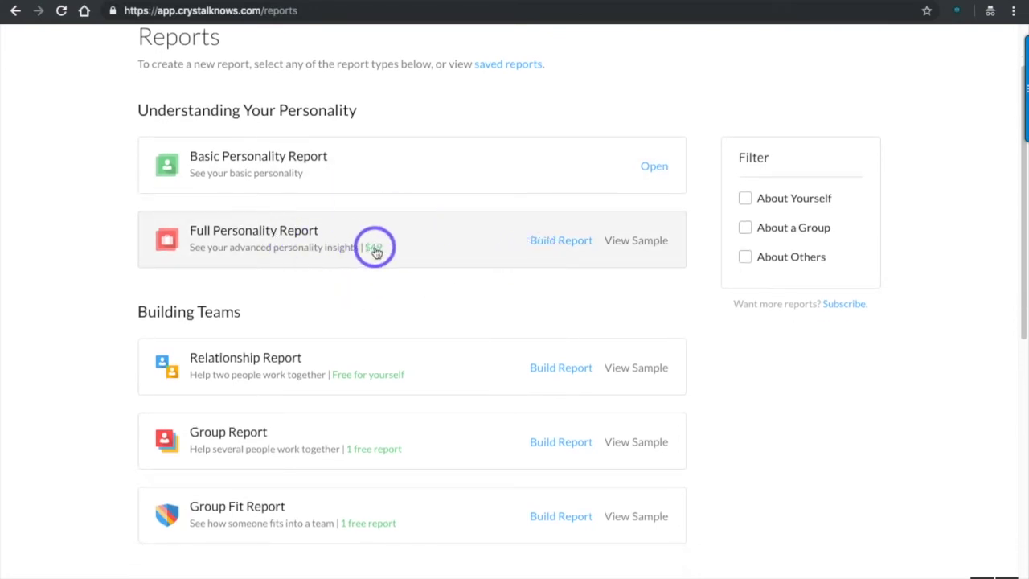
scroll(423, 269, down, 2)
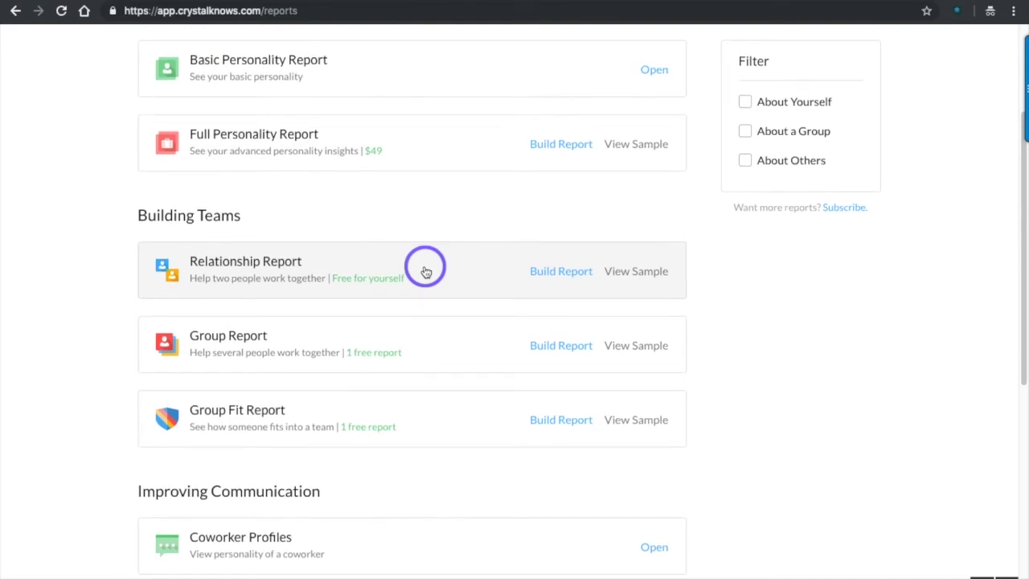
scroll(418, 243, down, 1)
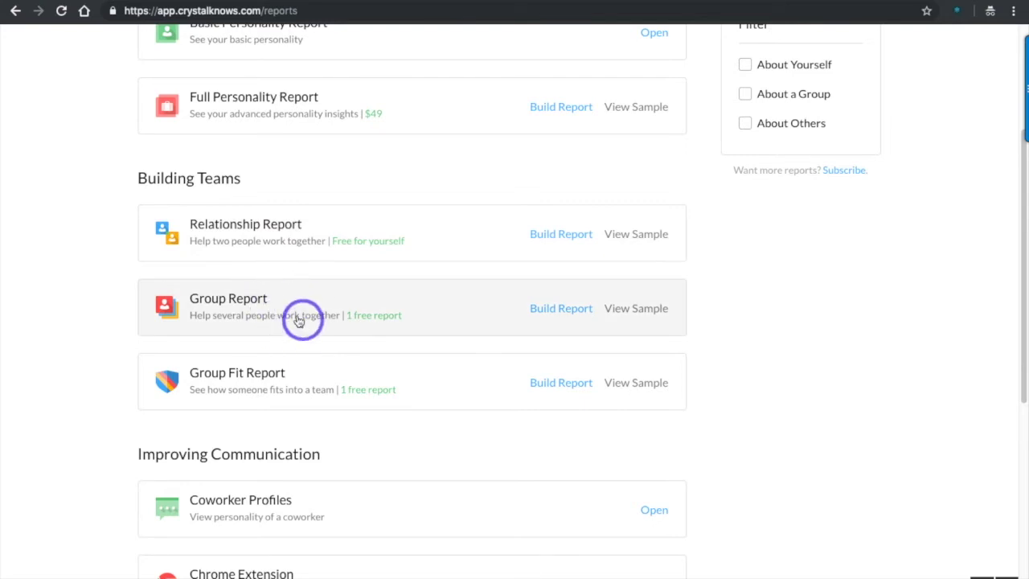
scroll(335, 394, down, 2)
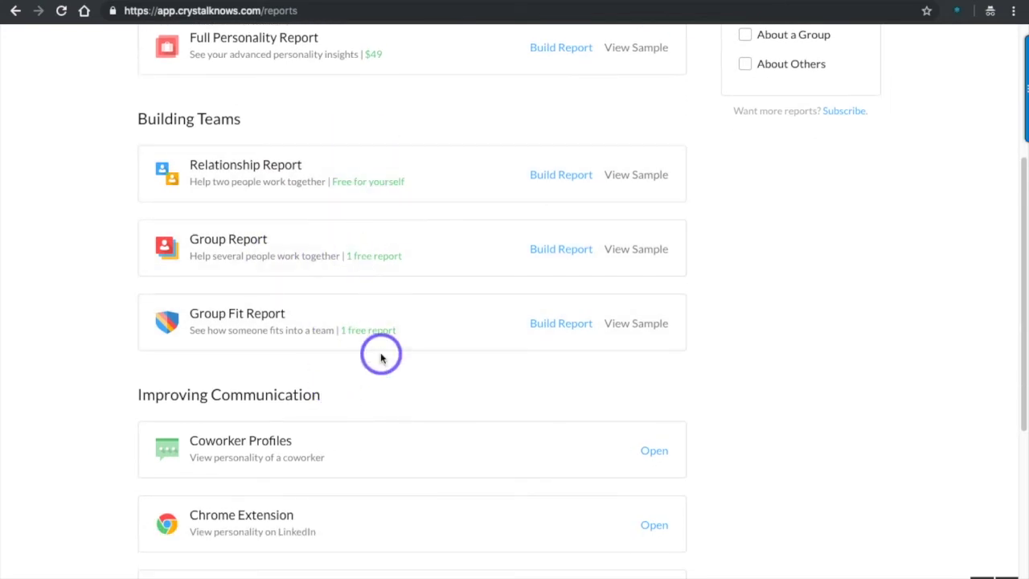
scroll(381, 353, down, 2)
scroll(383, 273, down, 3)
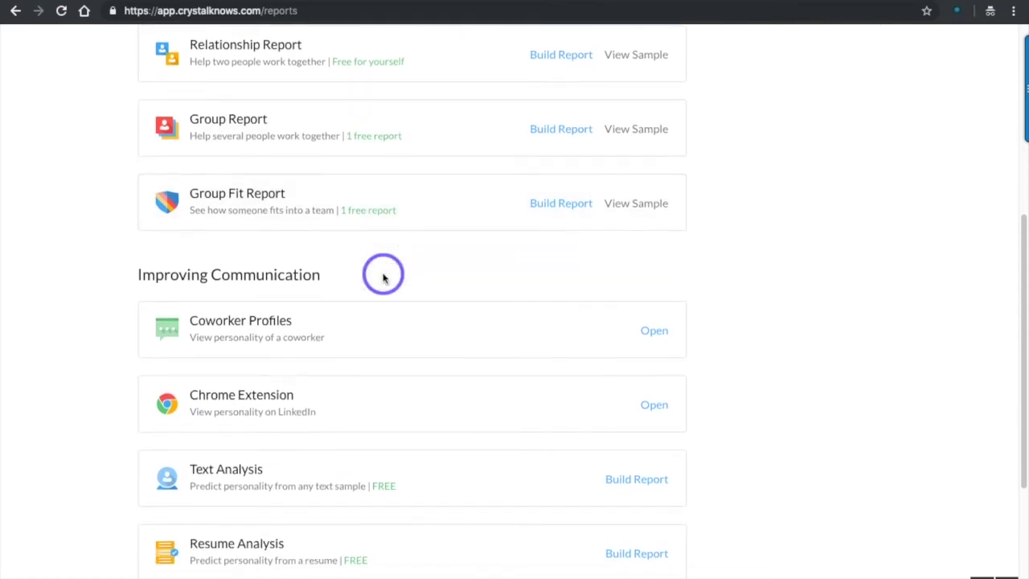
scroll(384, 277, down, 1)
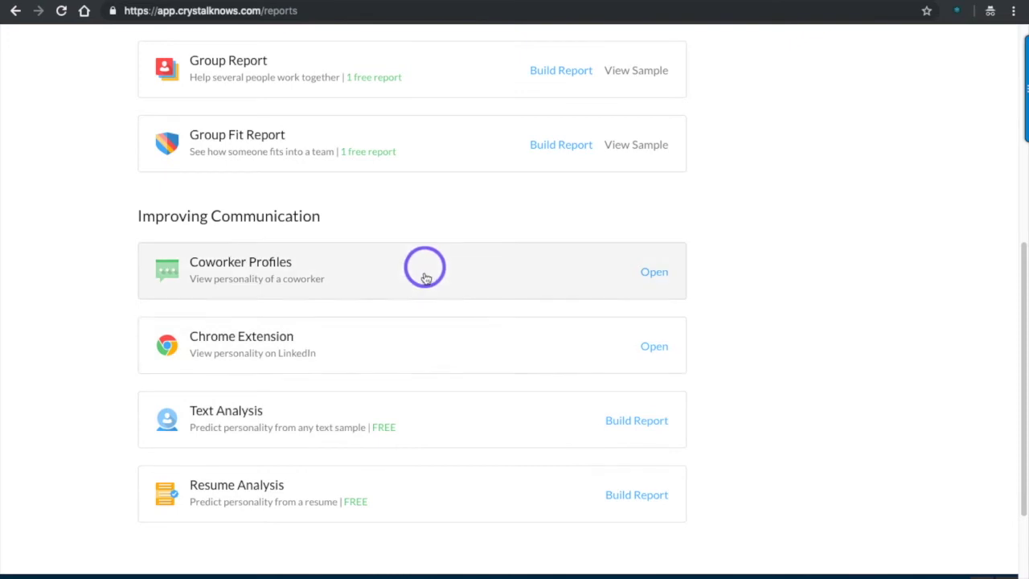
scroll(434, 285, up, 10)
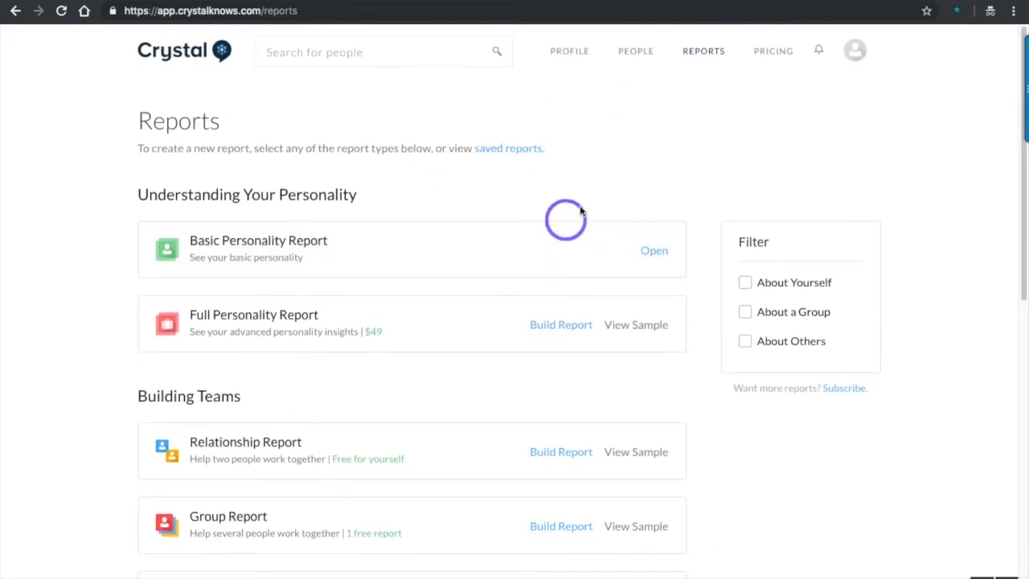
click(772, 54)
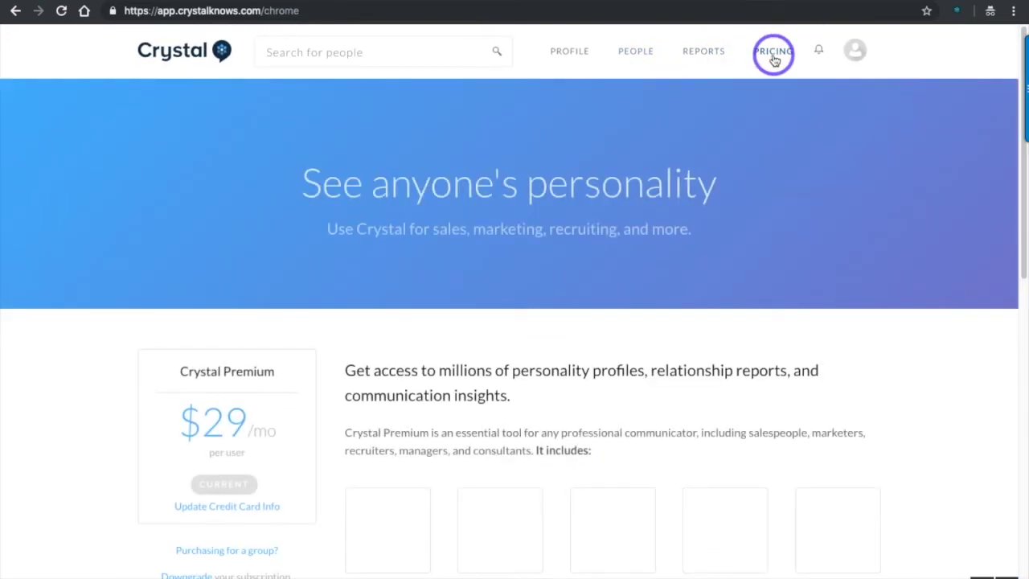
Step: Scroll through the Premium ($29/mo per user) versus Free comparison table and back up
scroll(345, 298, down, 3)
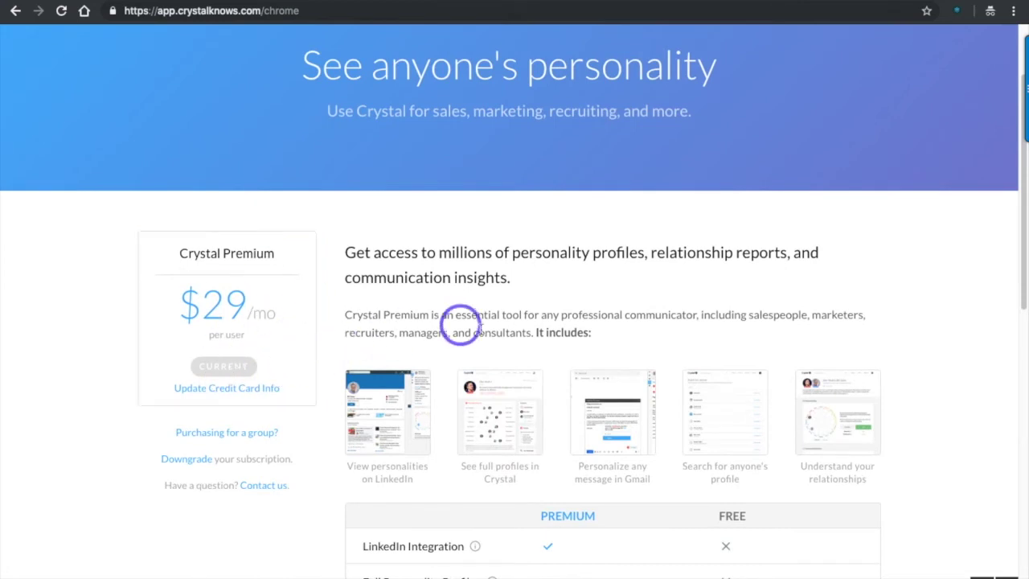
scroll(442, 334, down, 3)
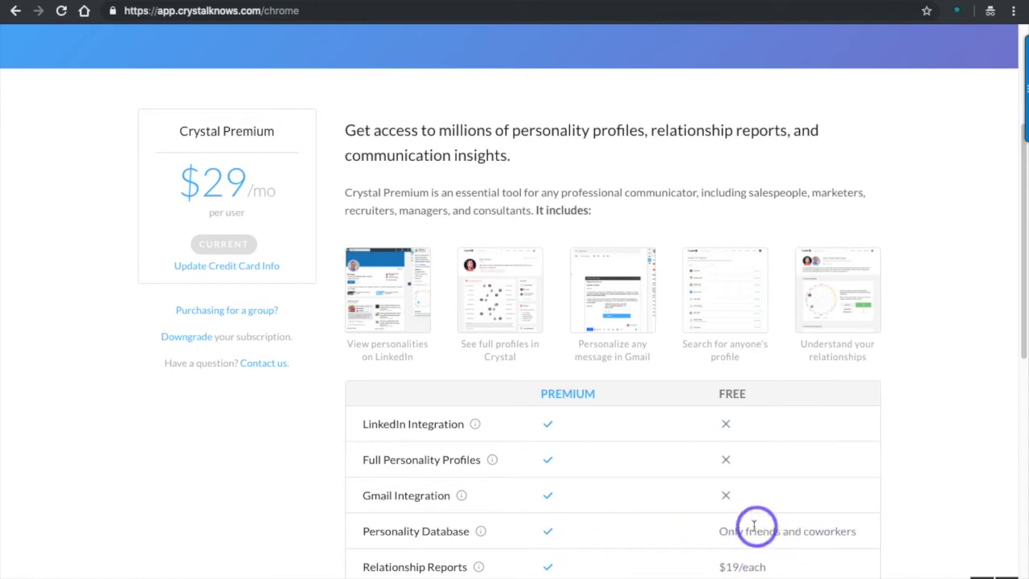
scroll(804, 515, up, 1)
scroll(808, 514, up, 3)
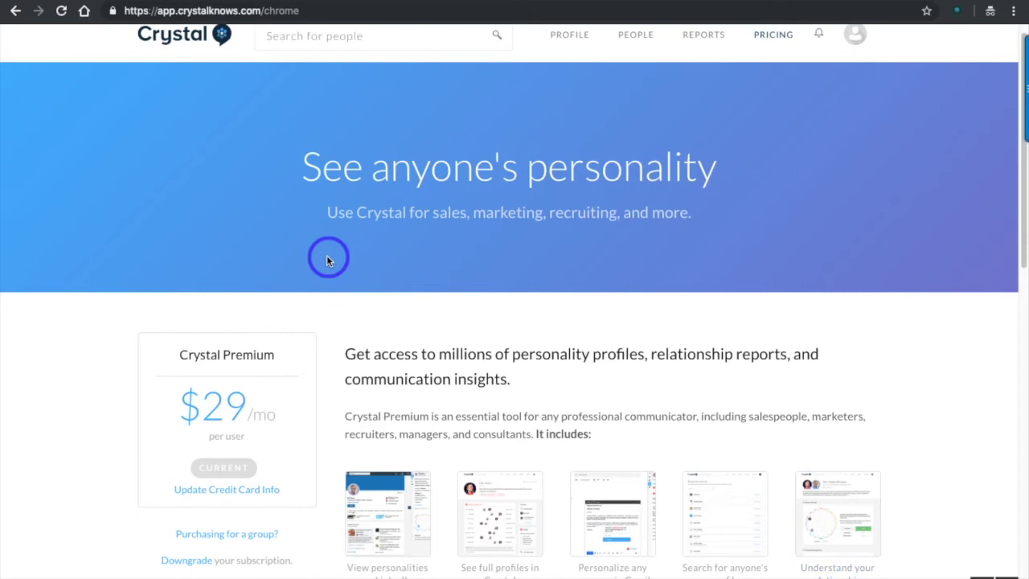
Step: Start a new Gmail draft addressed to the contact's e-mail address
click(85, 8)
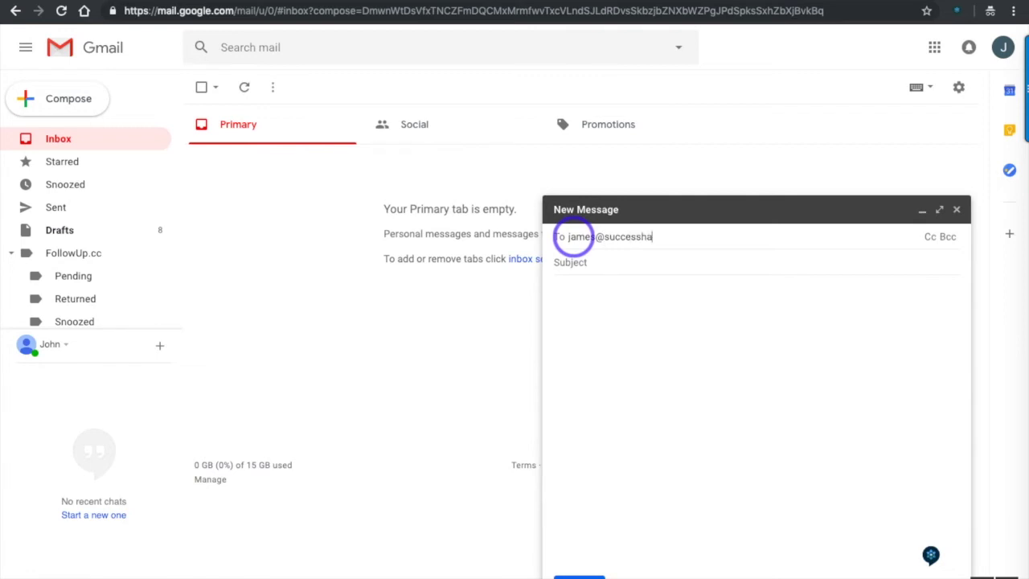
click(858, 477)
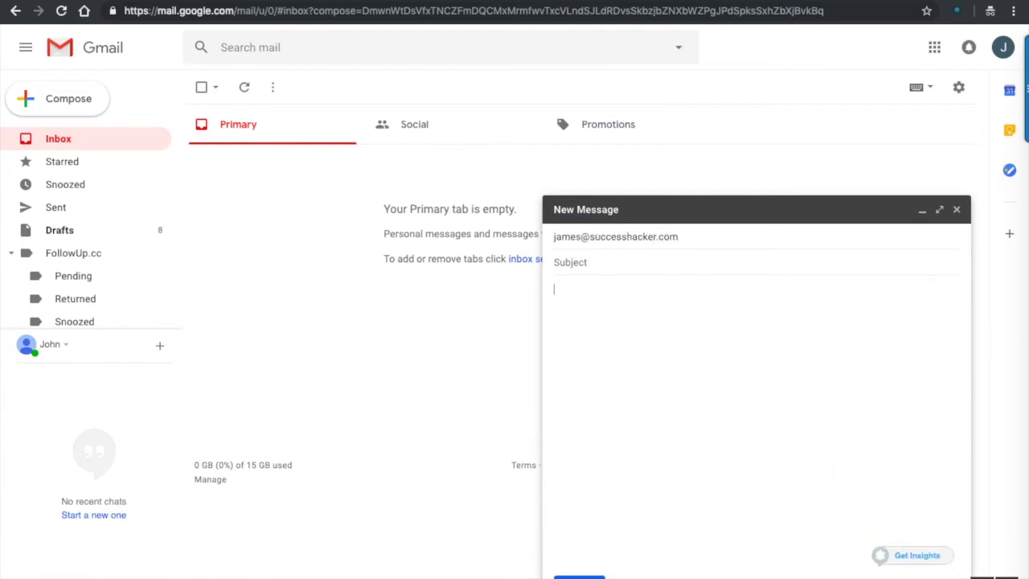
Step: Describe the recipient in Crystal as casual, structured, big picture-oriented and accommodating
click(905, 562)
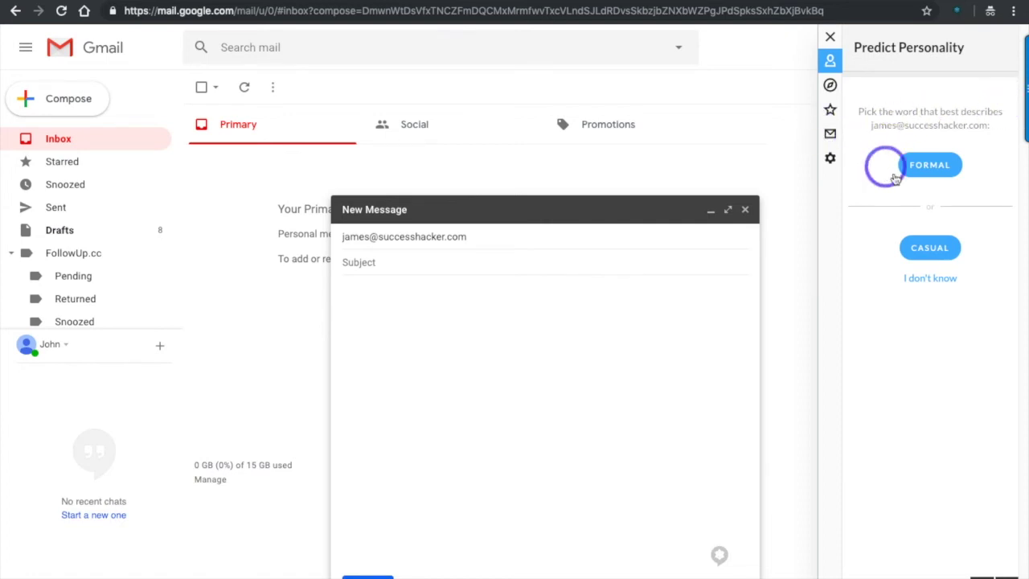
click(923, 253)
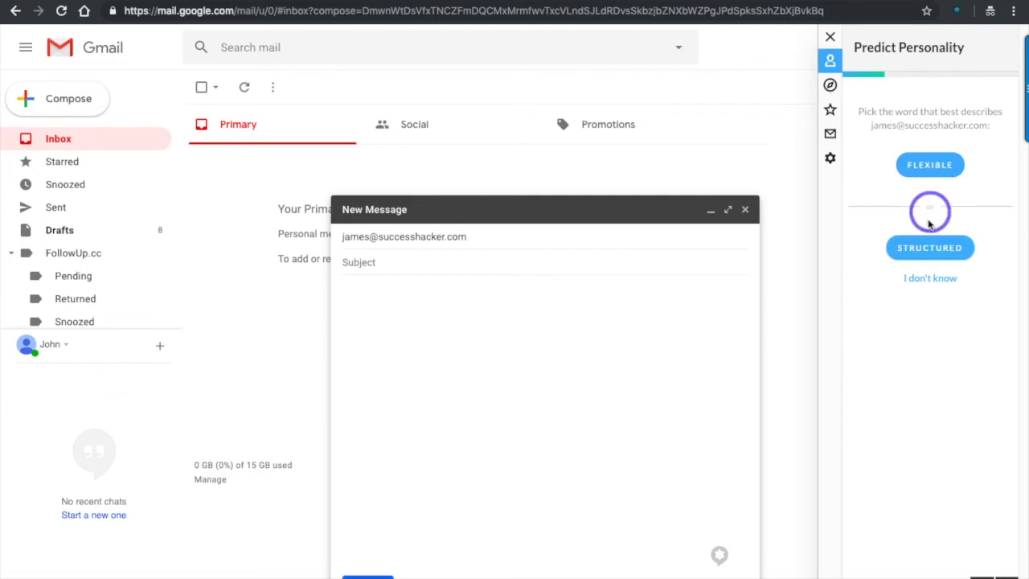
click(925, 250)
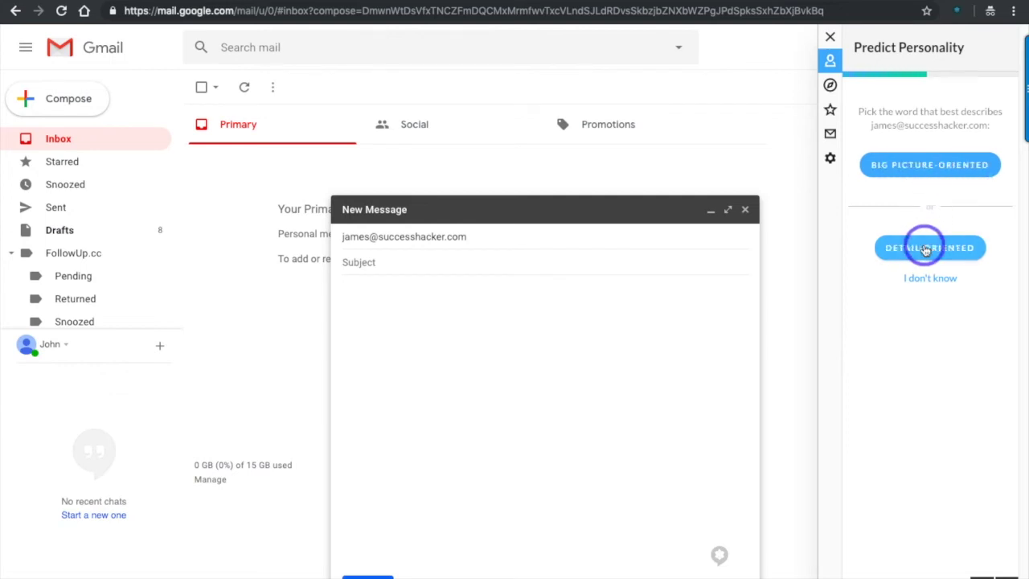
click(943, 176)
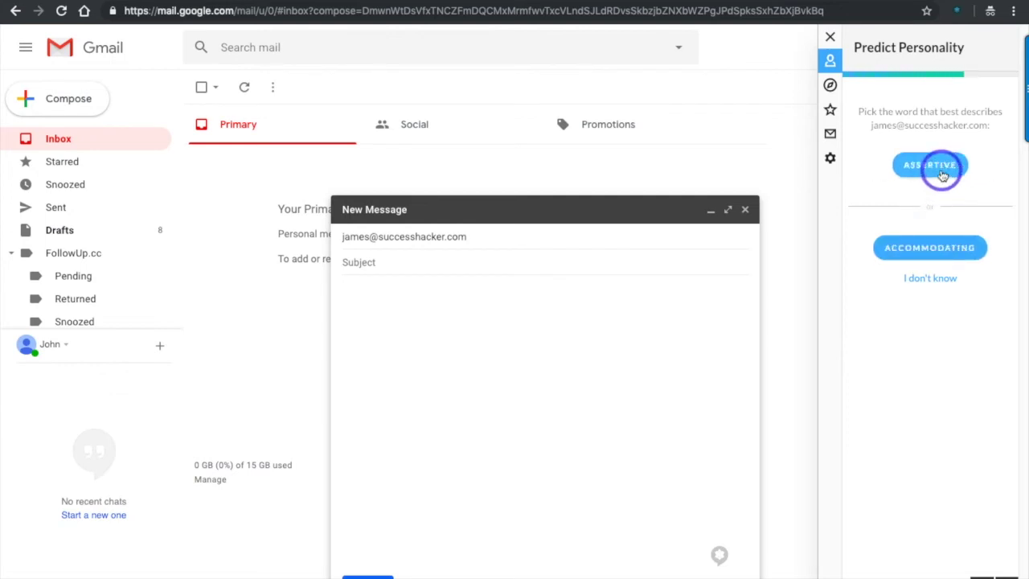
click(905, 251)
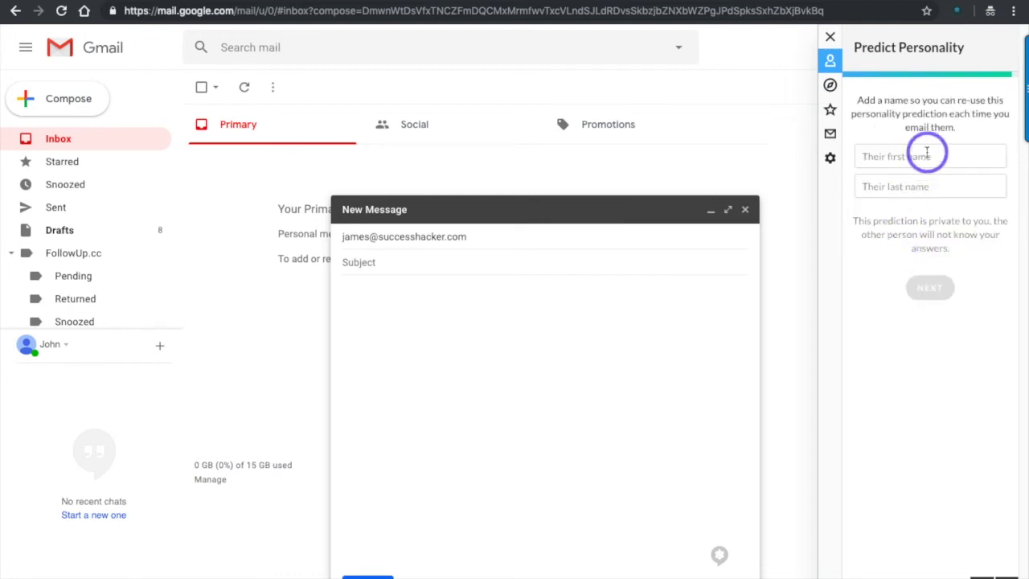
Step: Enter the recipient's first and last name and submit for the personality prediction
click(880, 165)
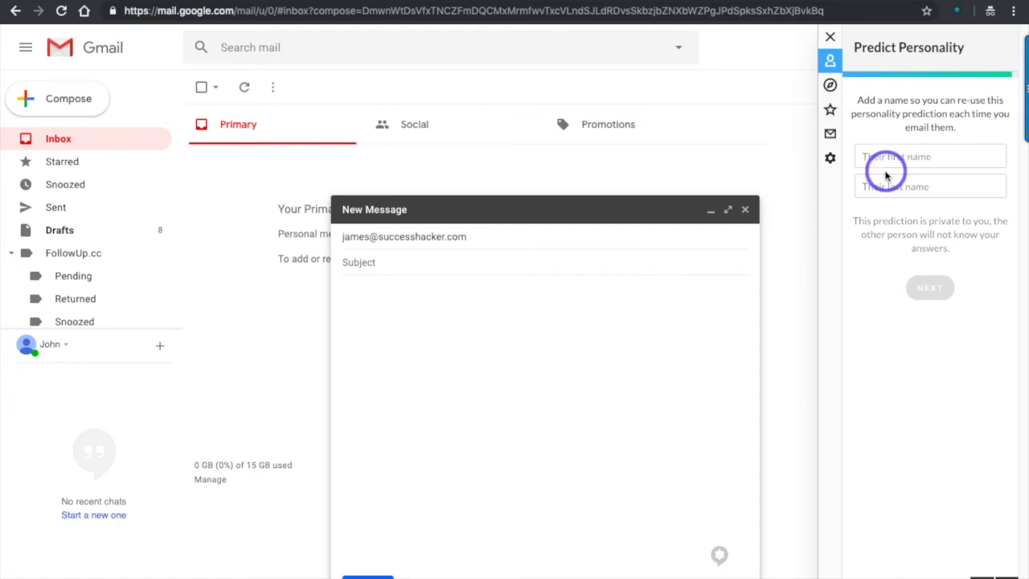
click(899, 188)
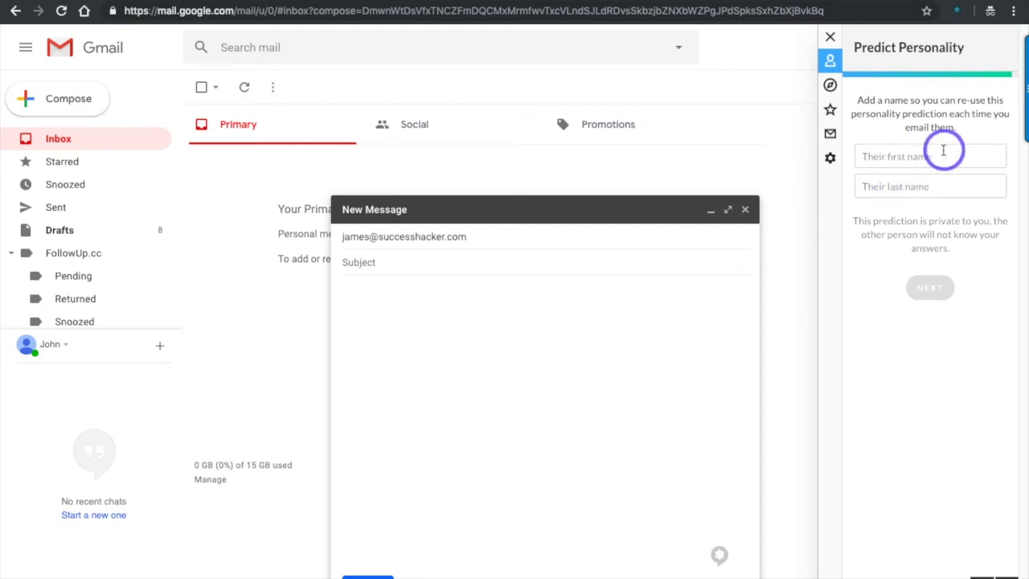
click(928, 161)
text(James)
key(Tab)
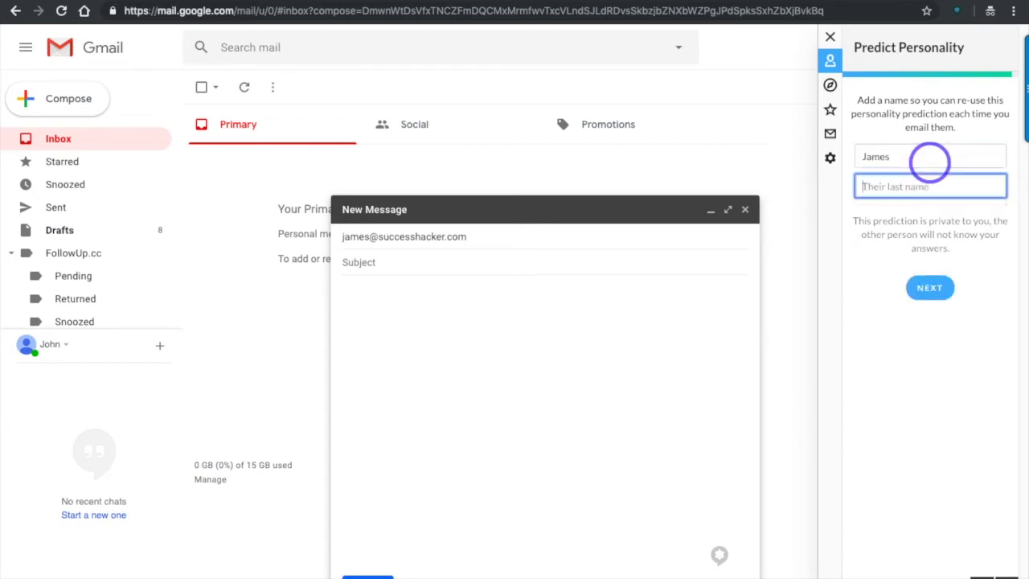
click(930, 288)
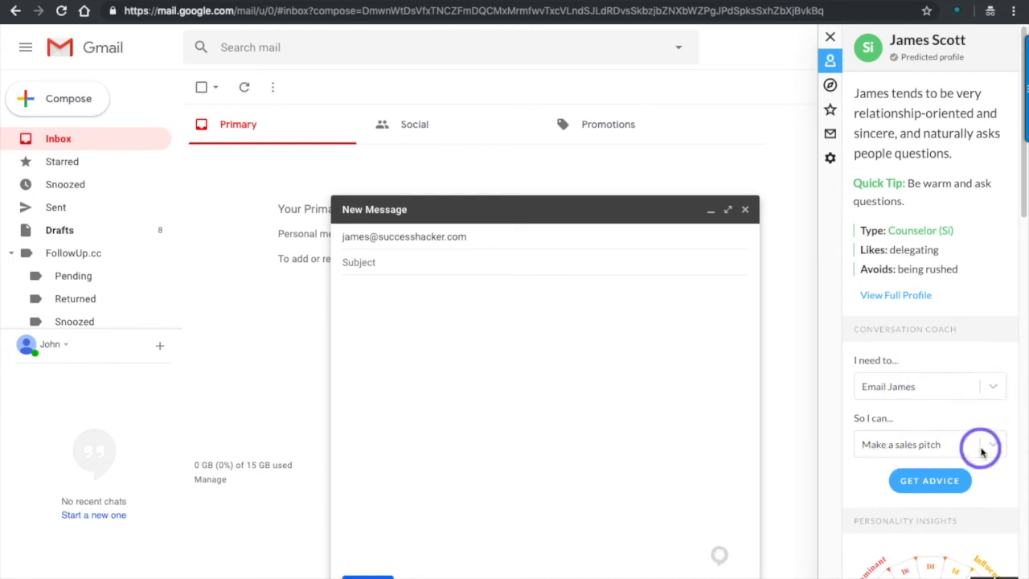
Step: Get sales-pitch email advice, scroll through its suggestions, and show the other conversation goals
click(934, 481)
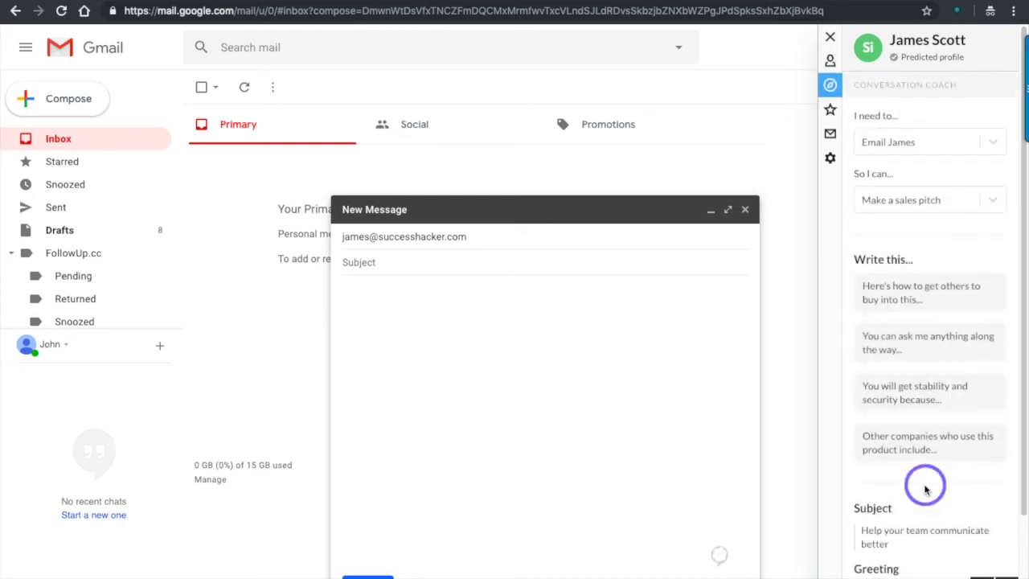
scroll(918, 332, down, 1)
scroll(919, 332, down, 1)
scroll(936, 313, down, 1)
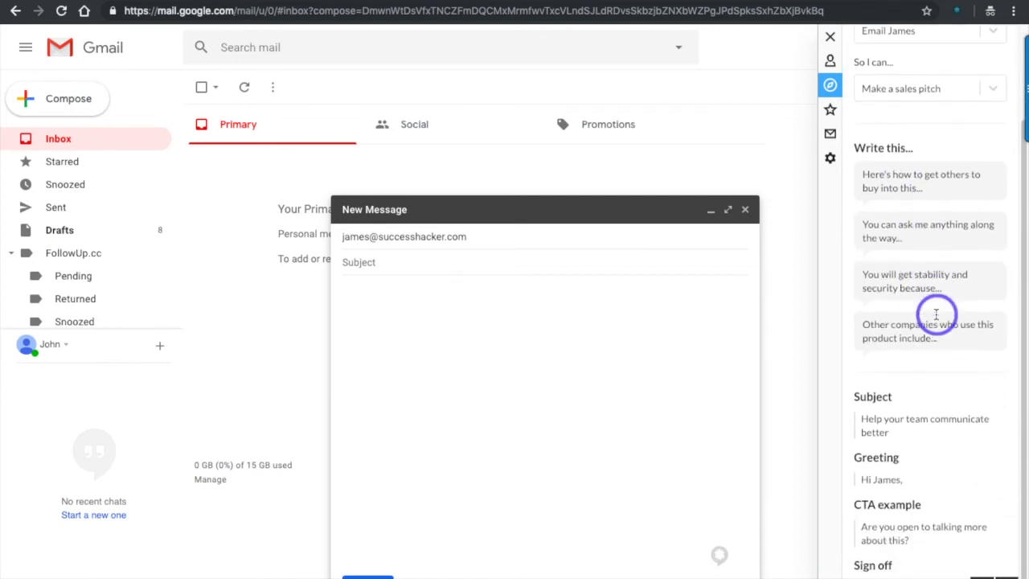
scroll(936, 317, up, 3)
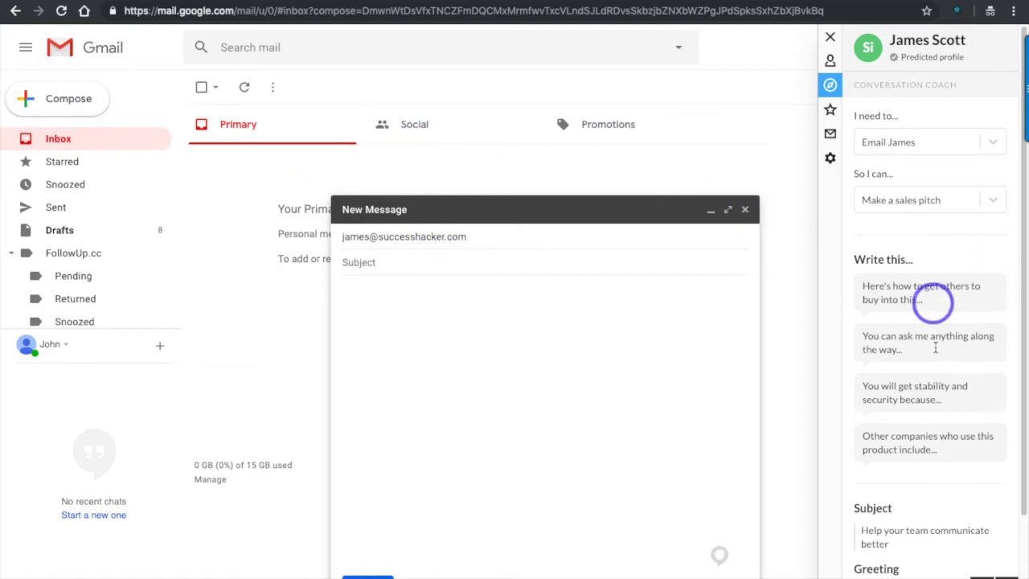
scroll(920, 408, down, 2)
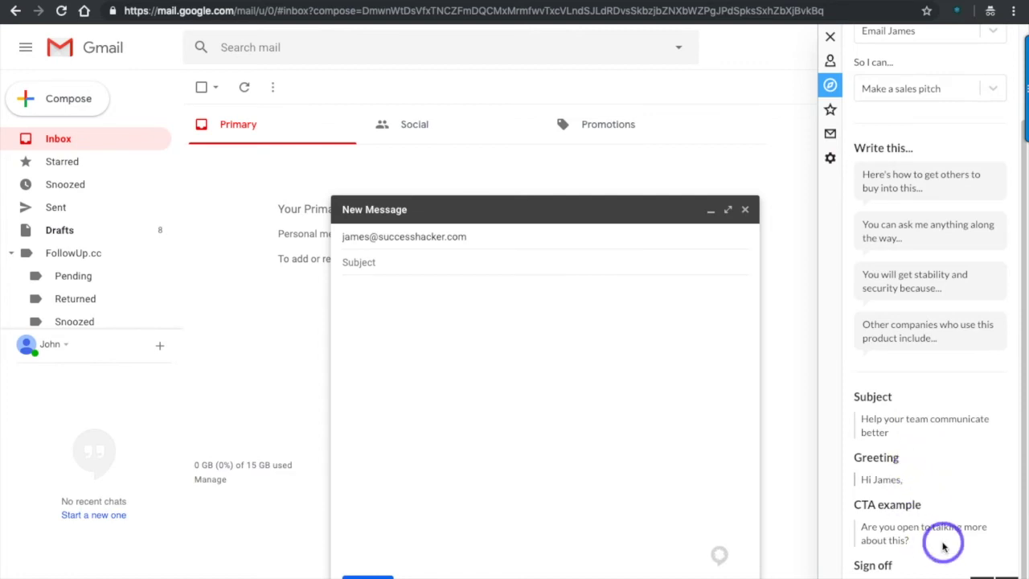
scroll(920, 531, up, 2)
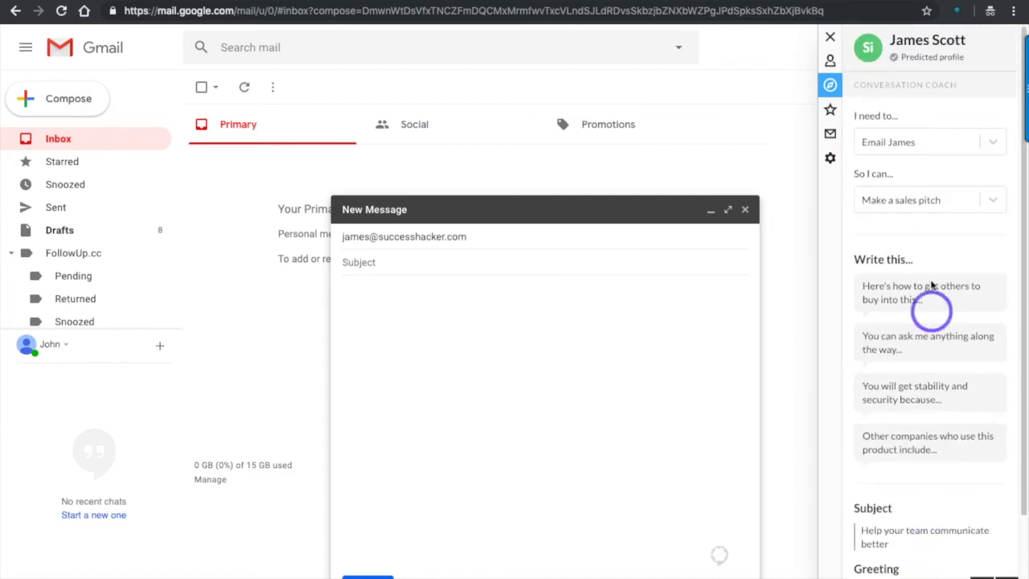
click(991, 198)
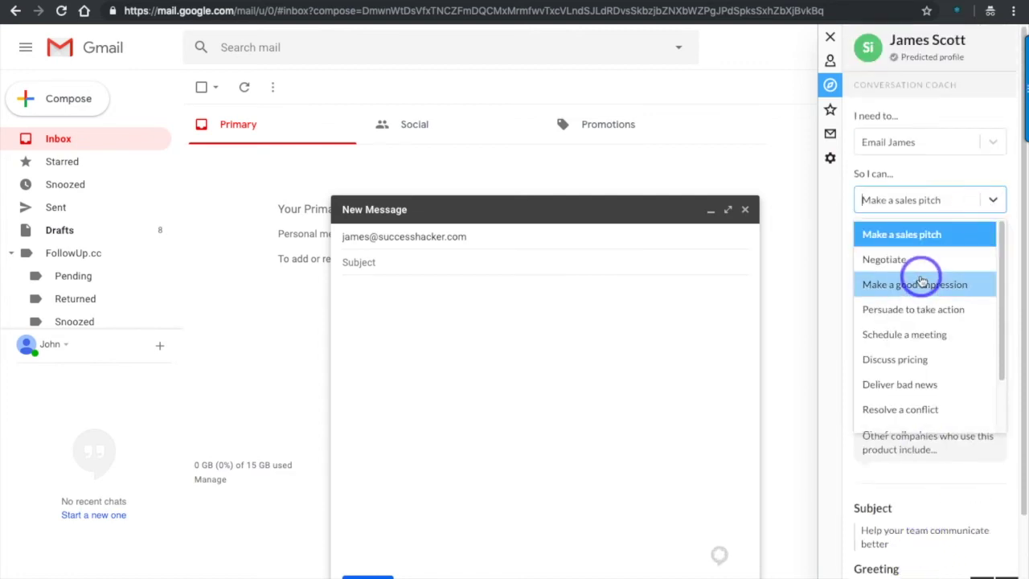
Step: Change the 'So I can...' goal from Negotiate to Deliver bad news, then go to the LinkedIn feed
click(924, 256)
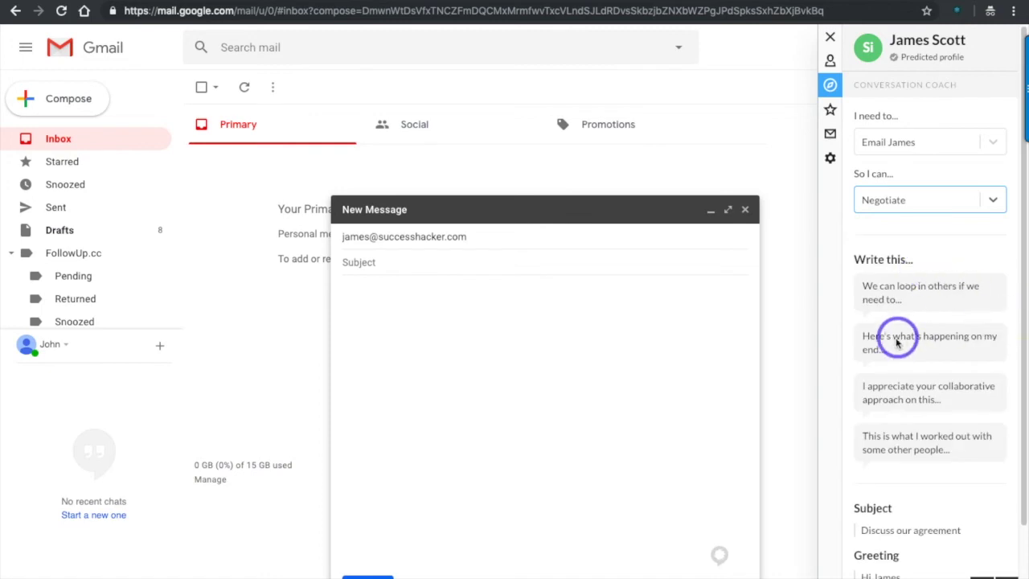
scroll(948, 339, down, 2)
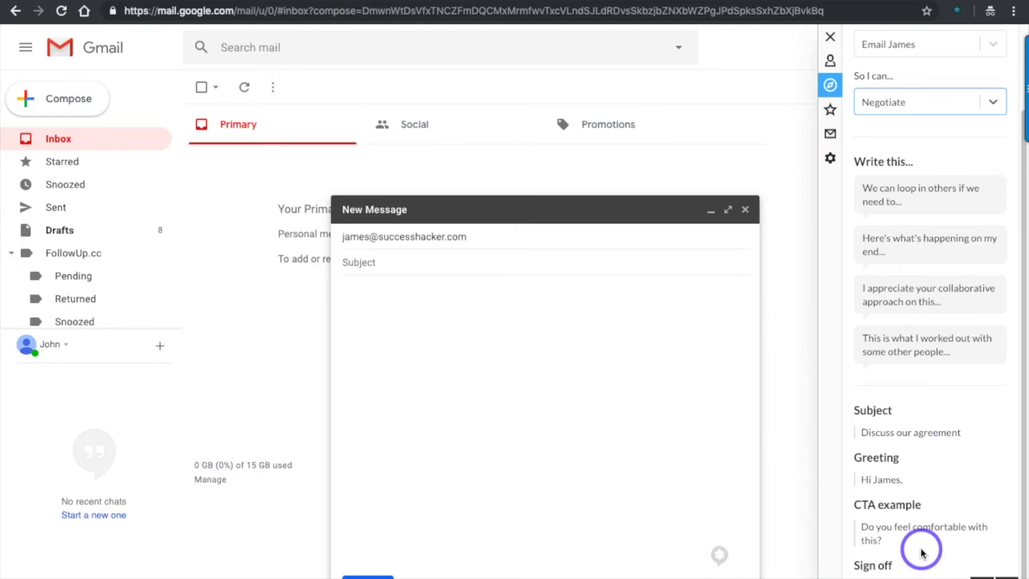
scroll(922, 552, up, 2)
click(994, 206)
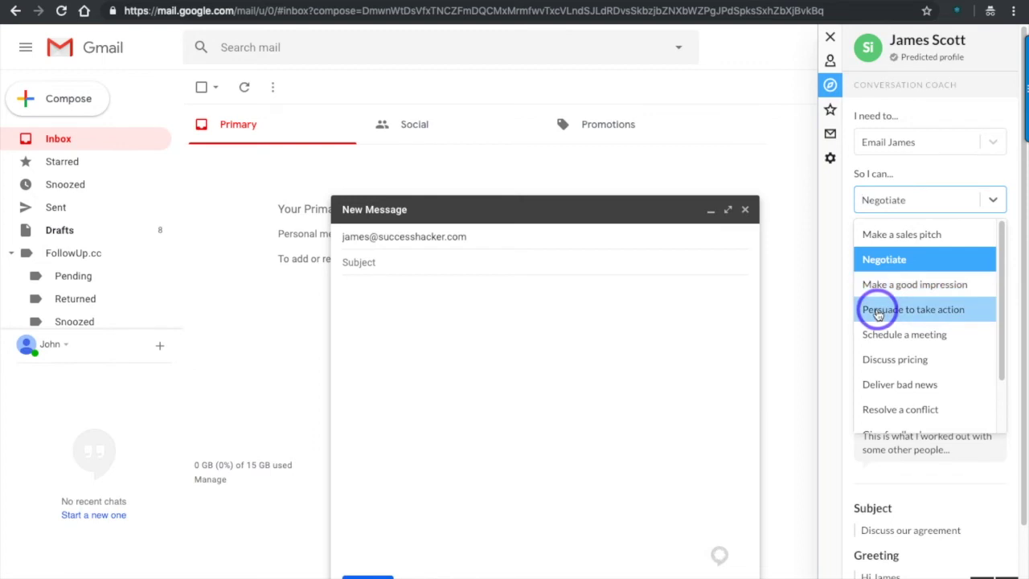
click(900, 385)
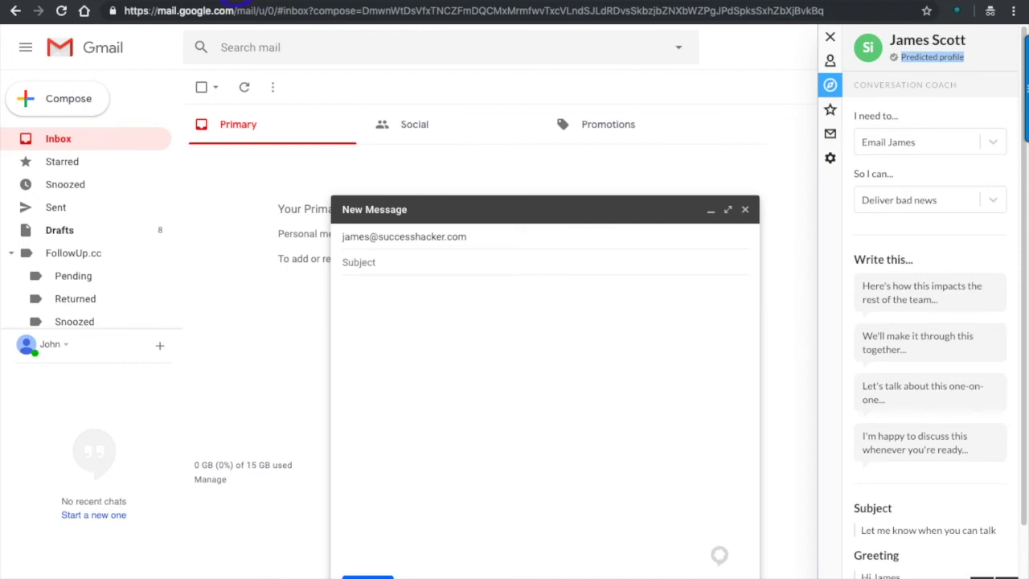
click(230, 4)
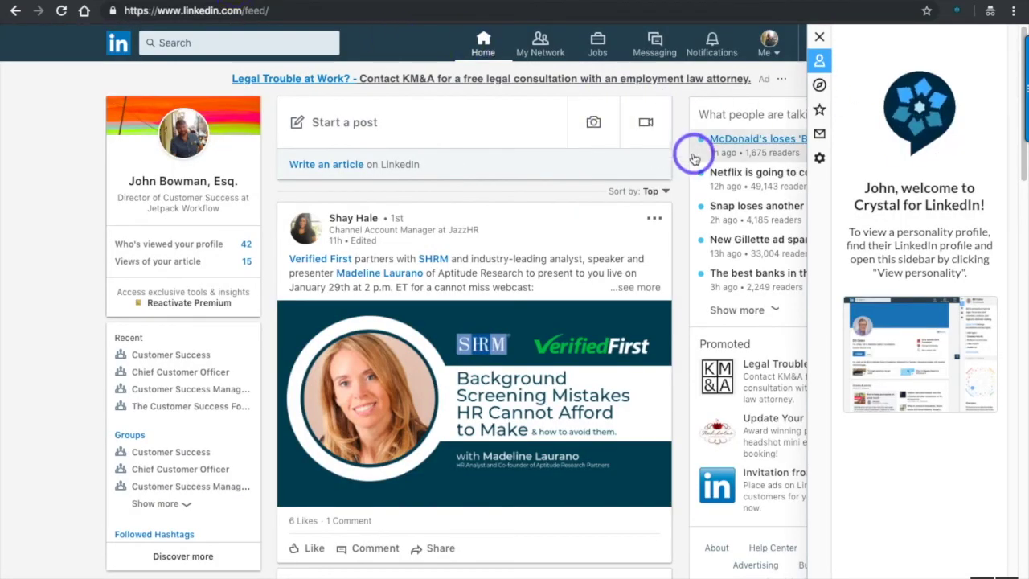
Step: Search LinkedIn for the email contact's name and open his profile from the top suggestion
click(262, 43)
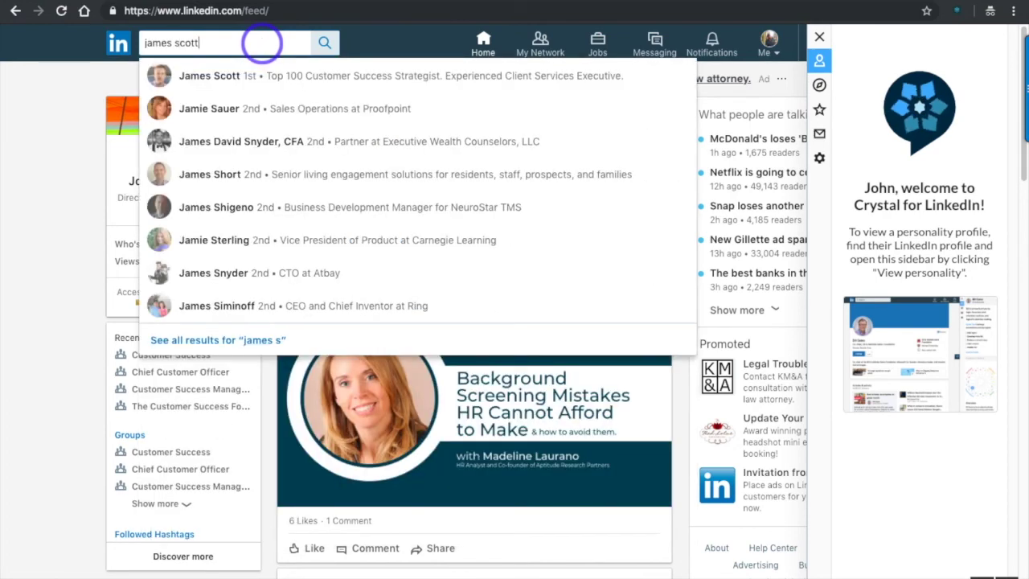
click(260, 78)
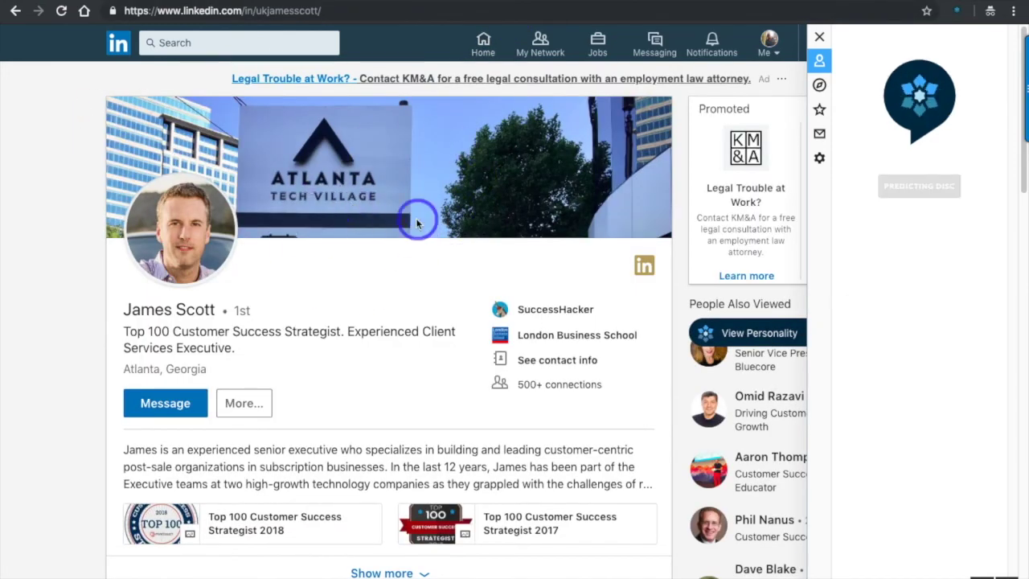
scroll(541, 207, down, 10)
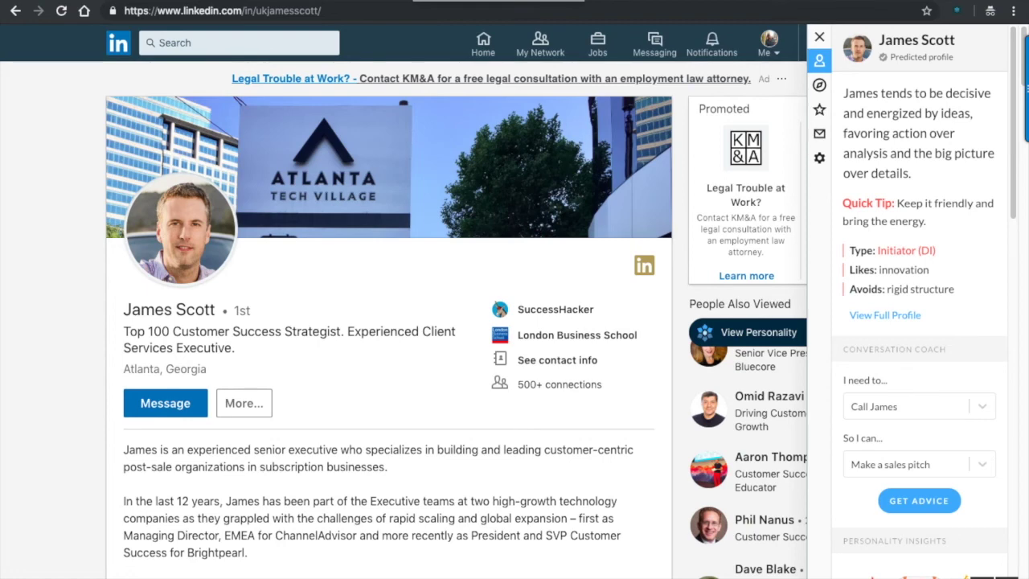
Step: Browse the contact's Initiator (DI) personality panel, leaving the contact method on call
scroll(965, 368, down, 3)
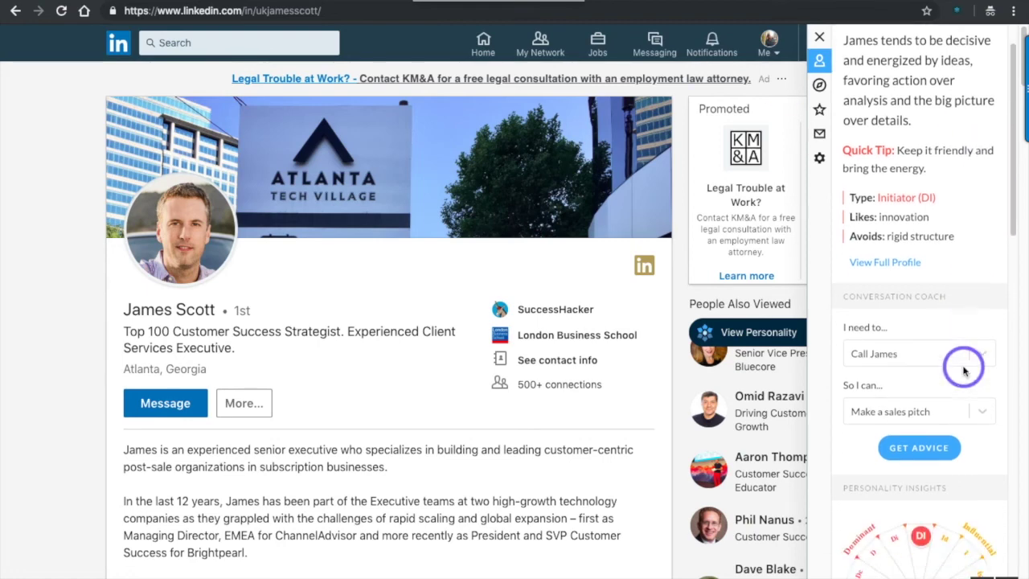
scroll(964, 368, down, 1)
scroll(965, 368, up, 2)
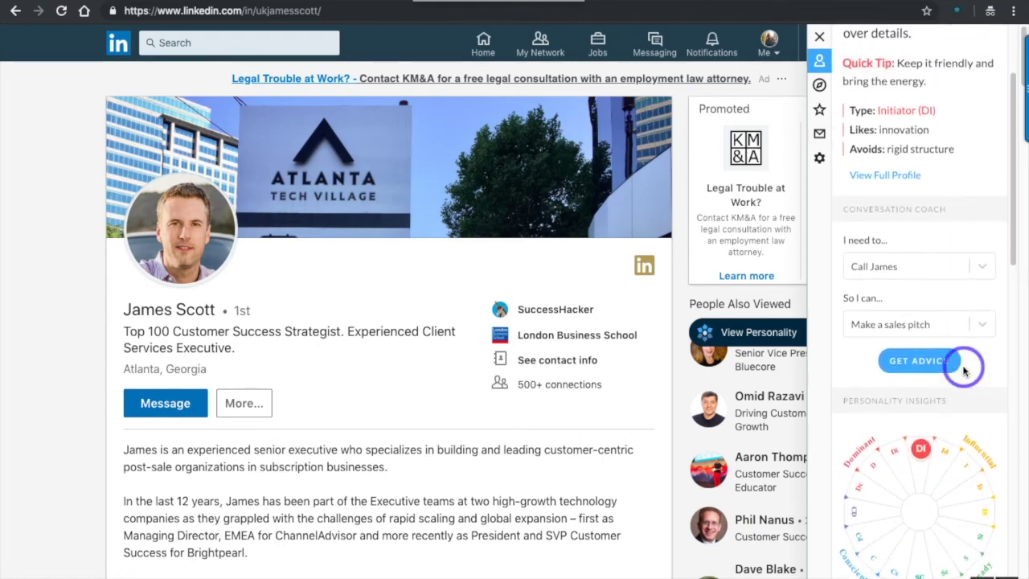
scroll(965, 368, up, 2)
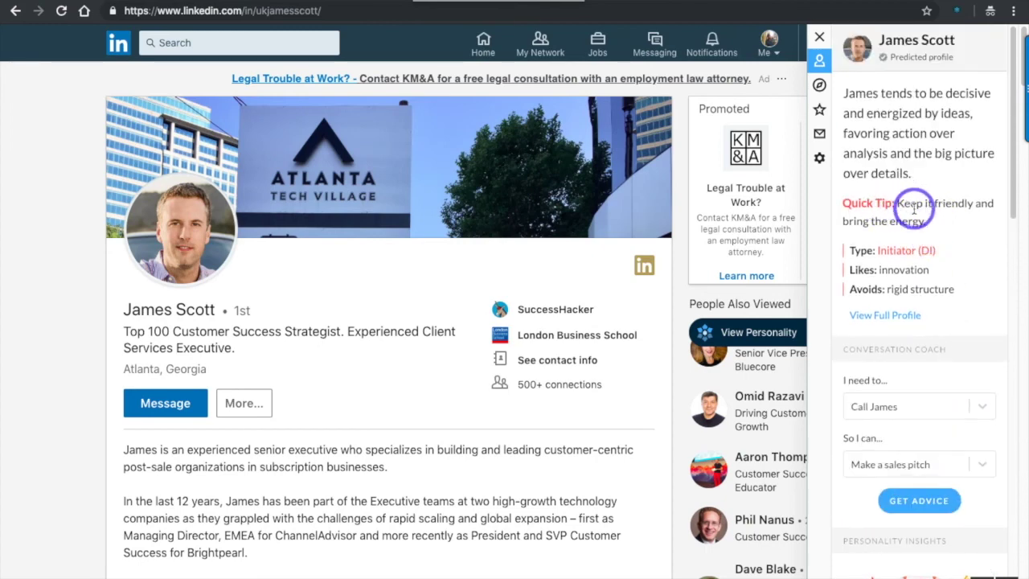
scroll(919, 236, down, 1)
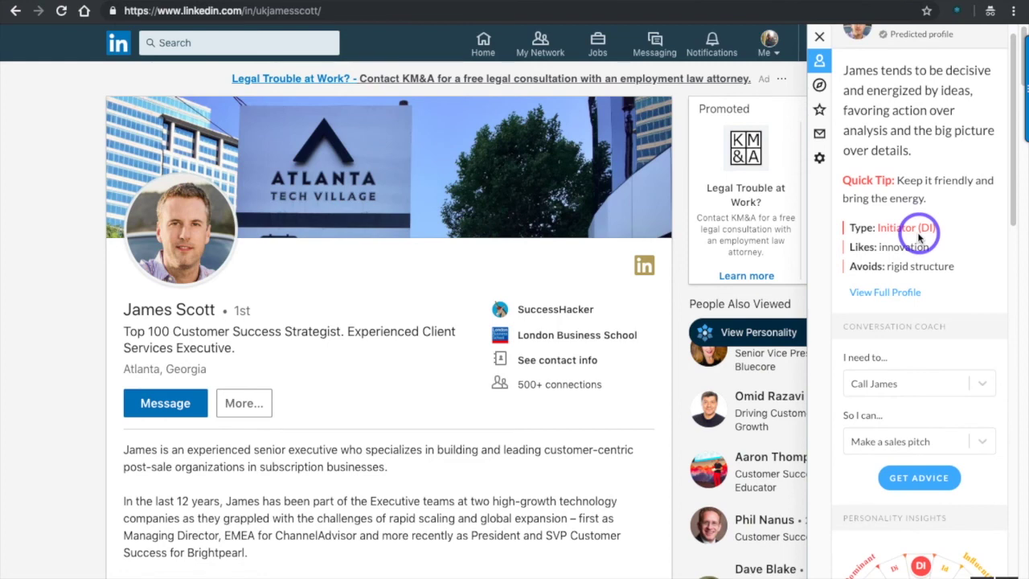
scroll(919, 235, down, 4)
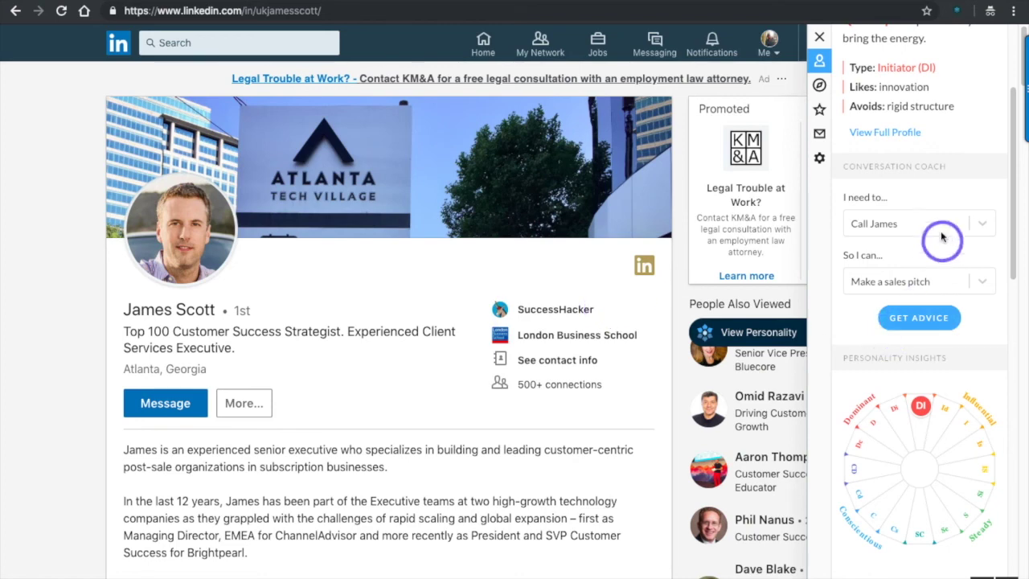
click(989, 223)
click(953, 179)
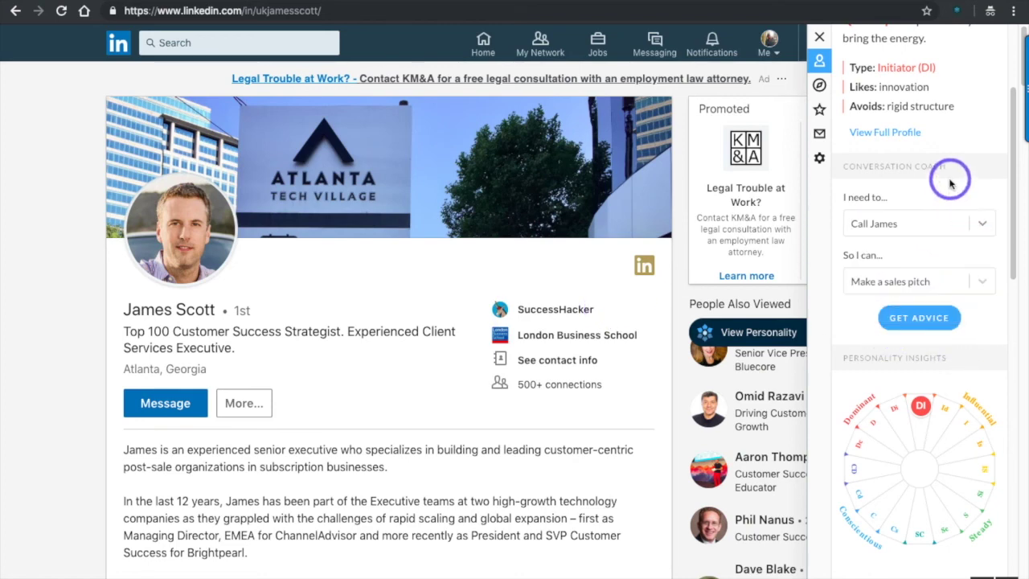
Step: Choose Email in 'I need to...' and get sales-pitch advice suggesting subject 'Check out Crystal'
scroll(949, 184, down, 1)
scroll(949, 184, down, 1)
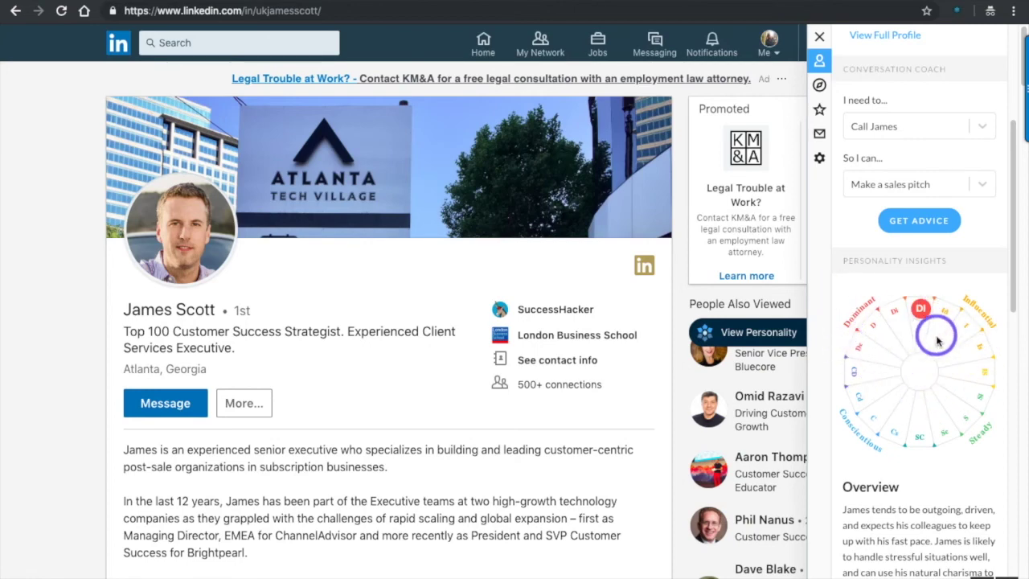
scroll(940, 370, down, 2)
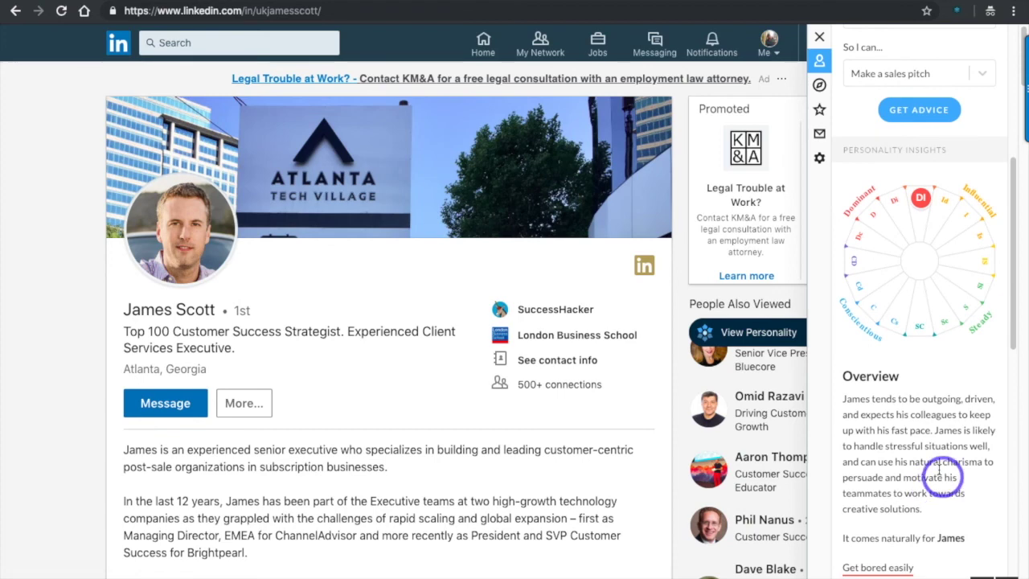
scroll(889, 504, down, 4)
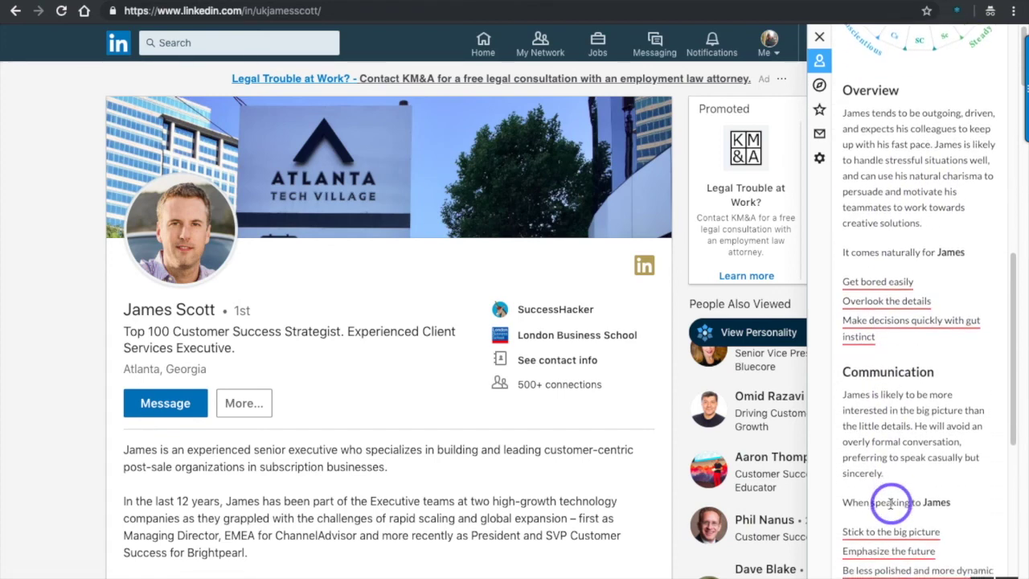
scroll(890, 504, down, 6)
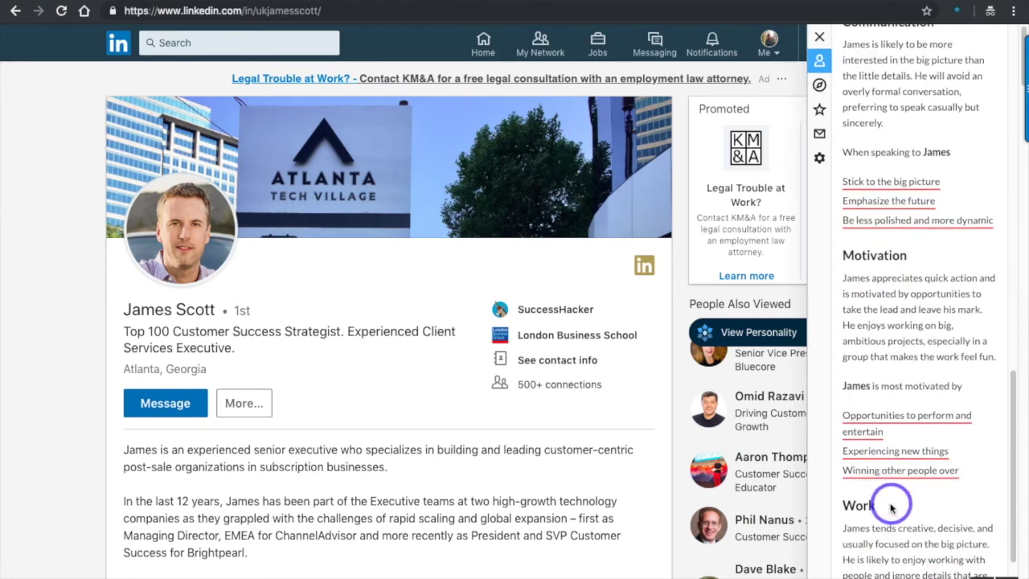
scroll(890, 504, down, 4)
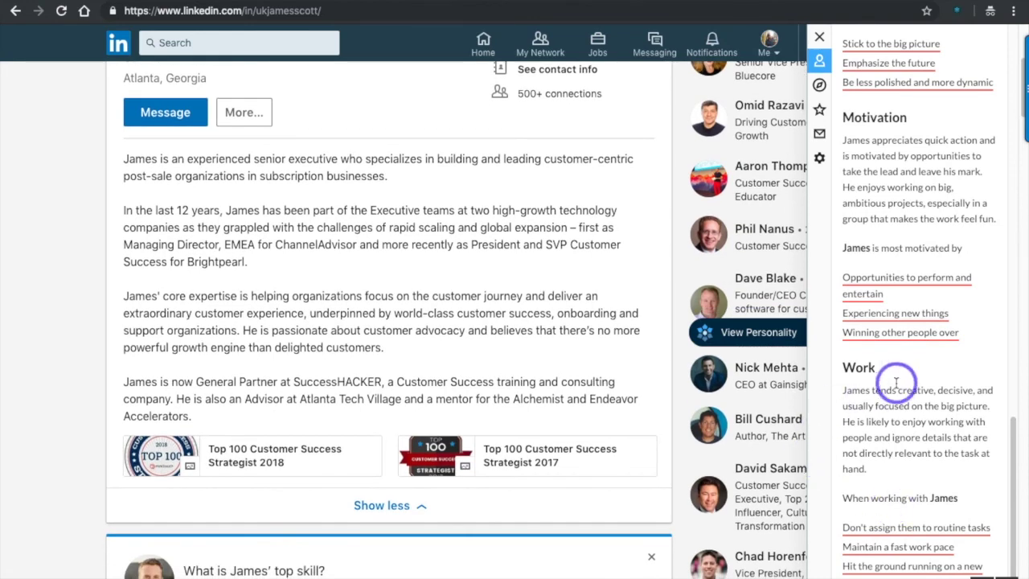
scroll(895, 383, up, 10)
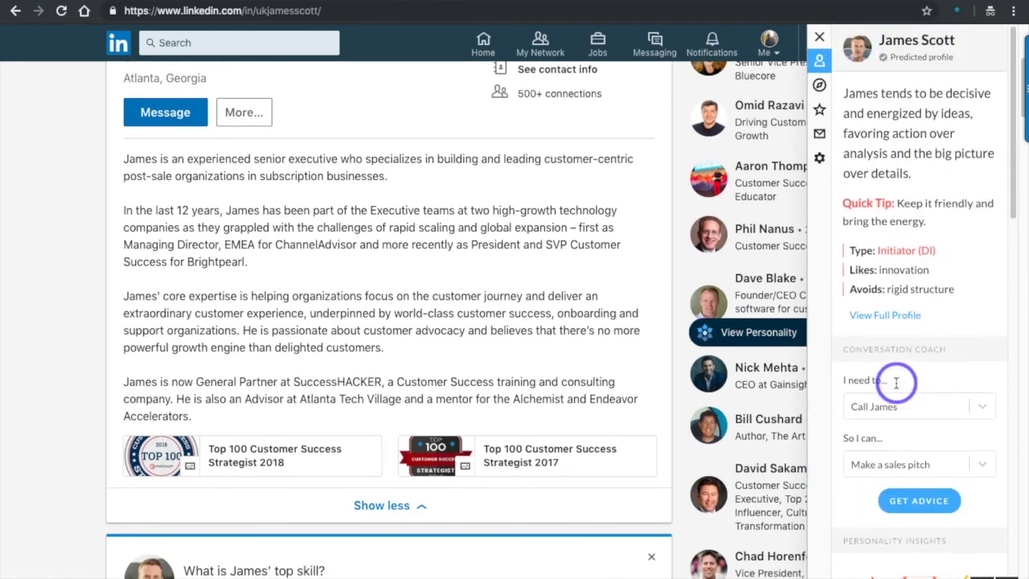
scroll(916, 378, down, 1)
click(927, 380)
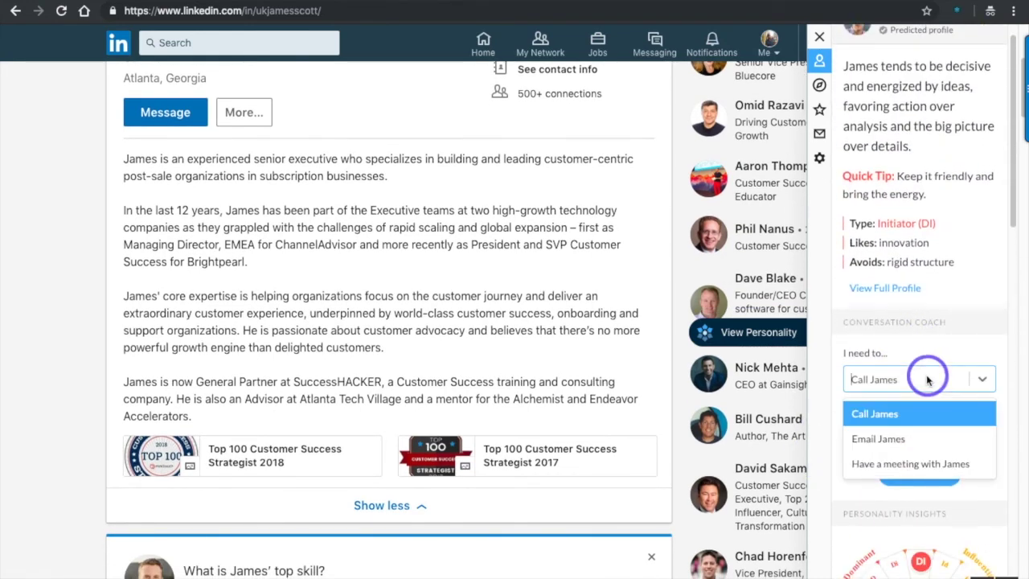
click(921, 473)
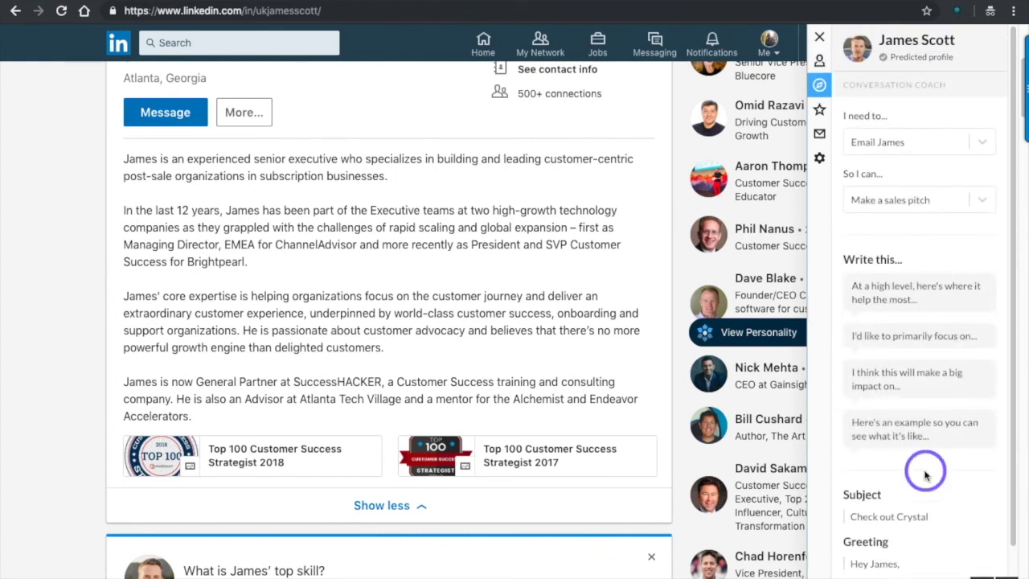